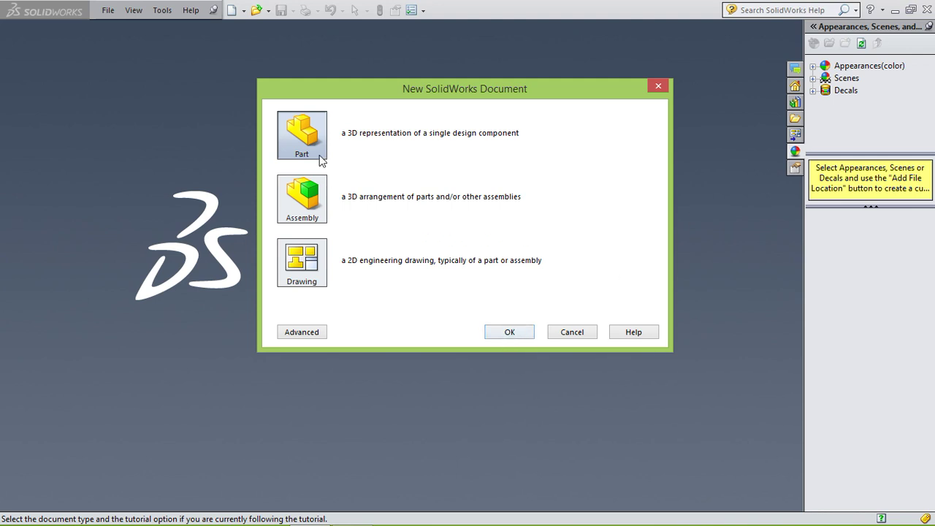
# Create a new part and start a sketch on the Front Plane
pyautogui.click(508, 333)
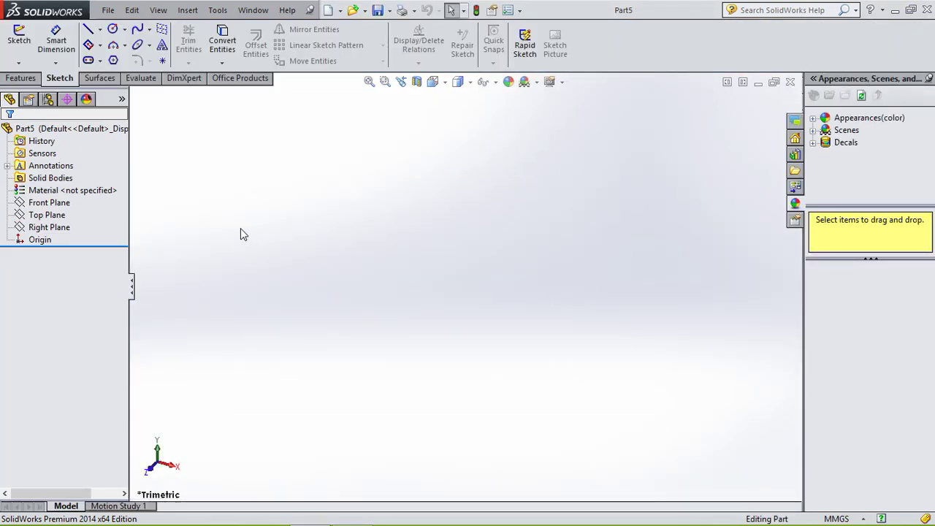
pyautogui.click(45, 204)
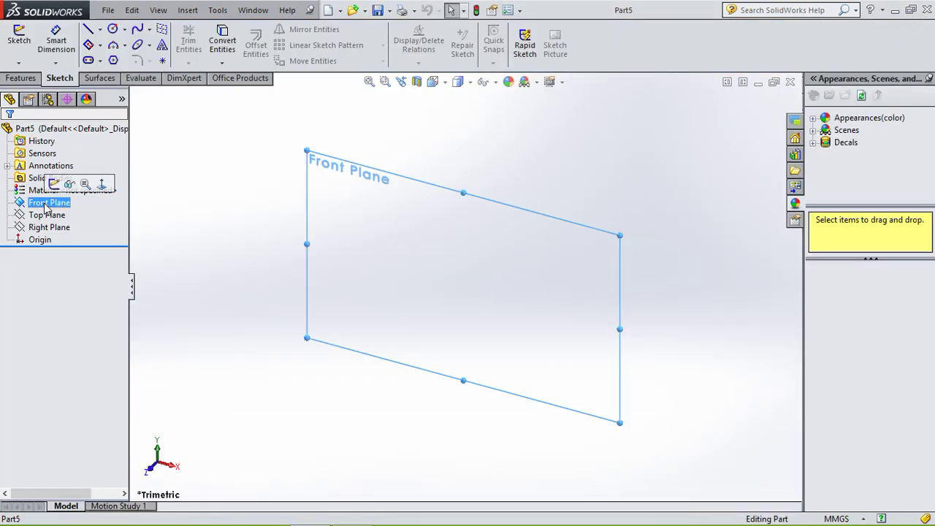
pyautogui.click(54, 189)
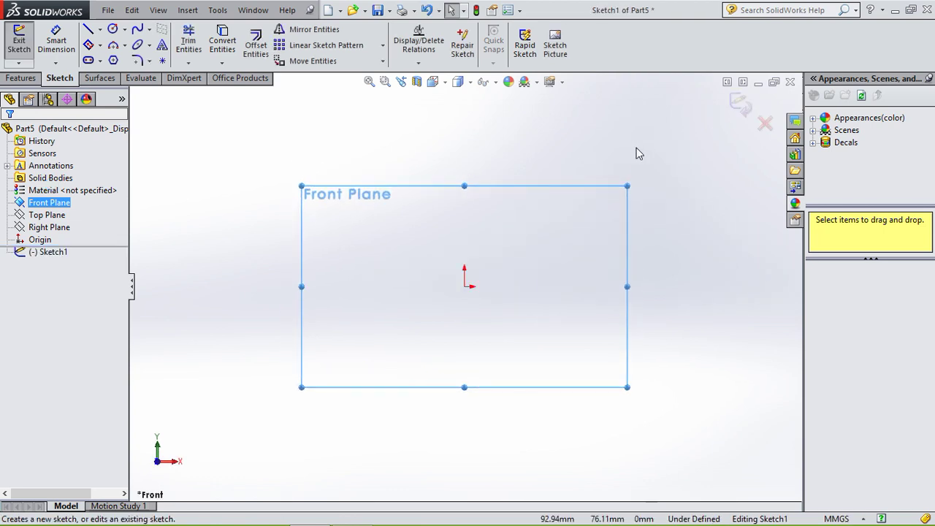
# Draw a four-point S-shaped spline across the origin and exit Sketch1
pyautogui.click(137, 30)
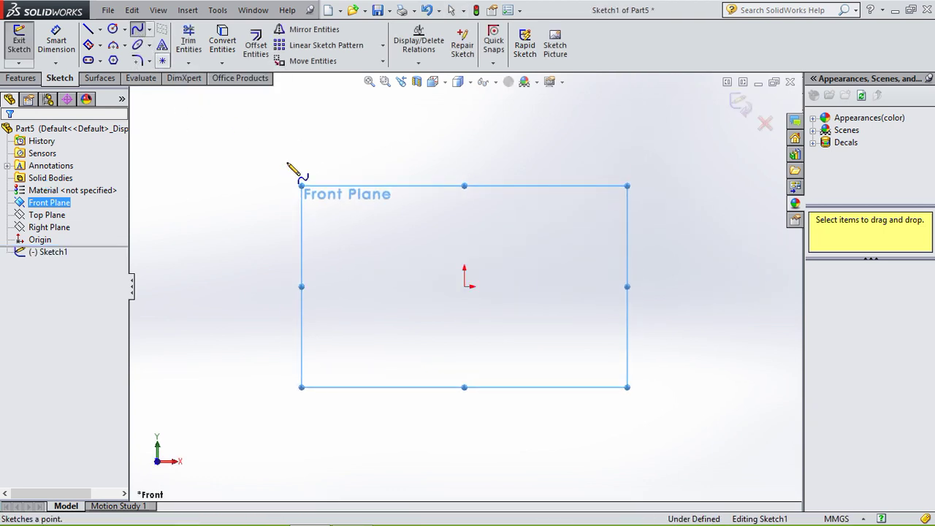
pyautogui.click(320, 286)
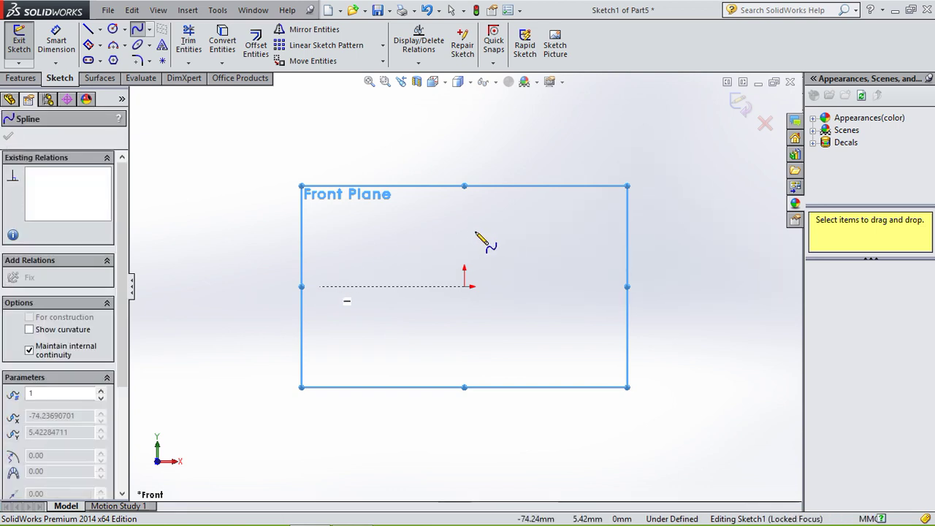
pyautogui.click(463, 233)
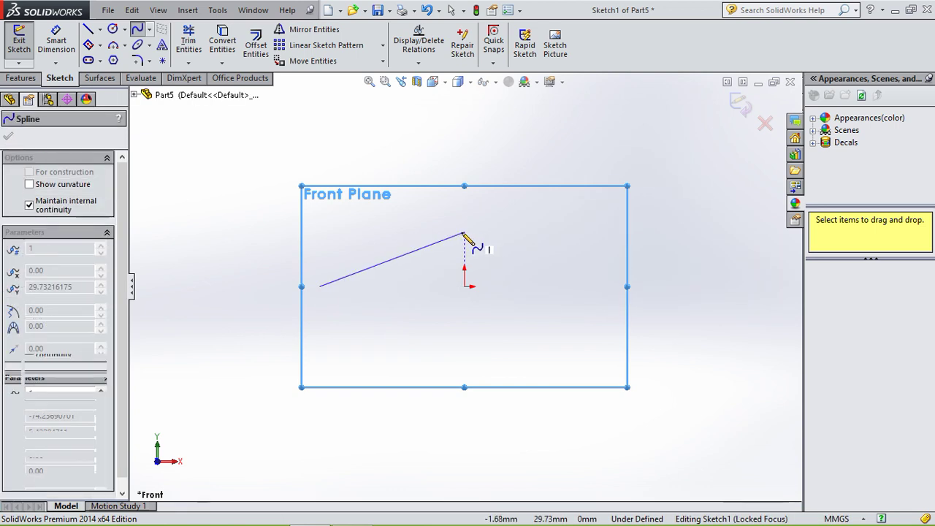
pyautogui.click(592, 286)
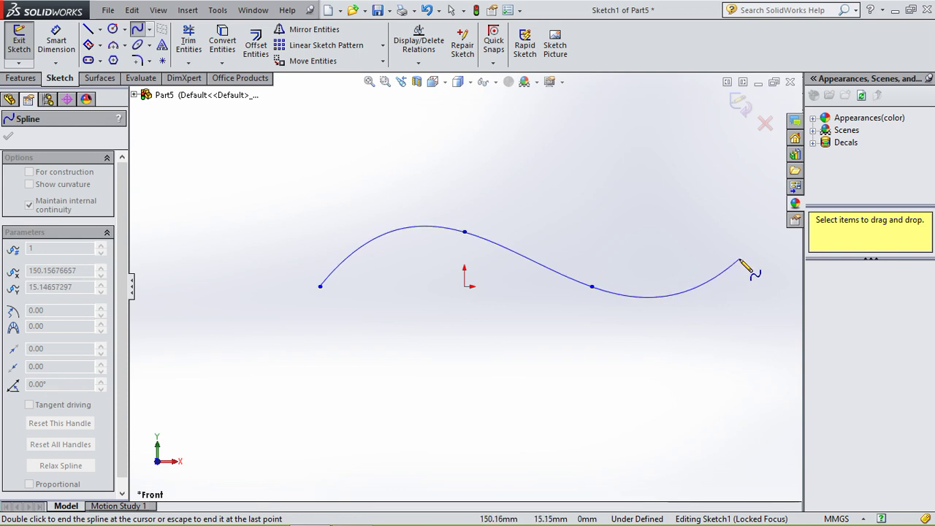
pyautogui.doubleClick(739, 261)
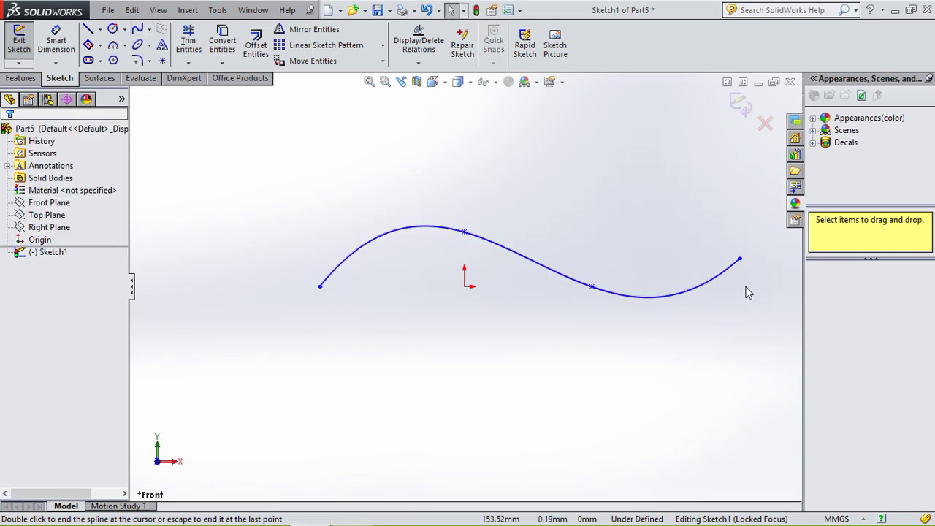
pyautogui.click(740, 105)
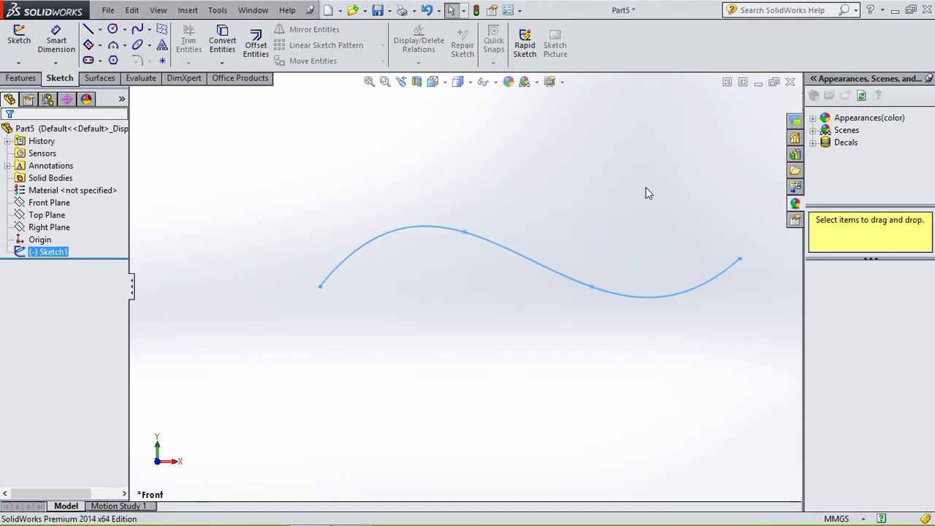
# Create Plane1 parallel to the Front Plane at a 100 mm offset
pyautogui.press('z')
pyautogui.moveTo(623, 204); pyautogui.dragTo(555, 180, button='middle')
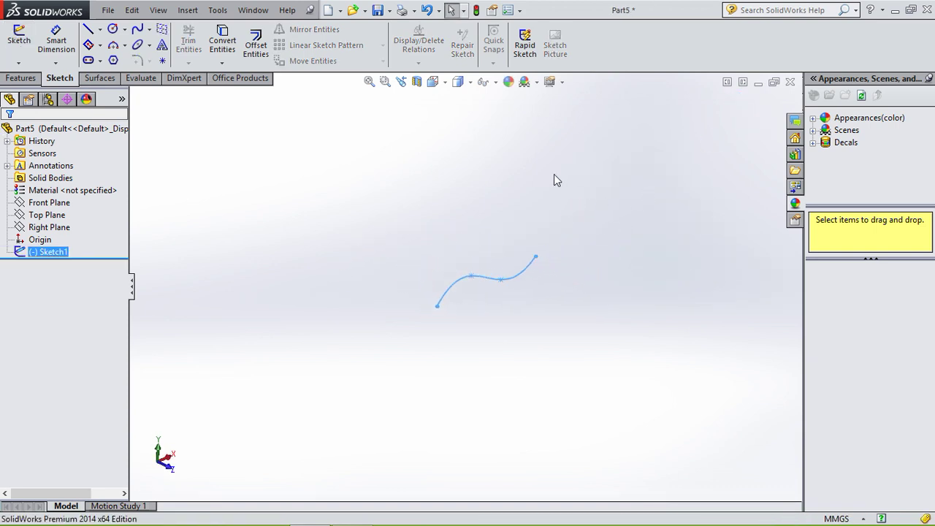
pyautogui.click(21, 78)
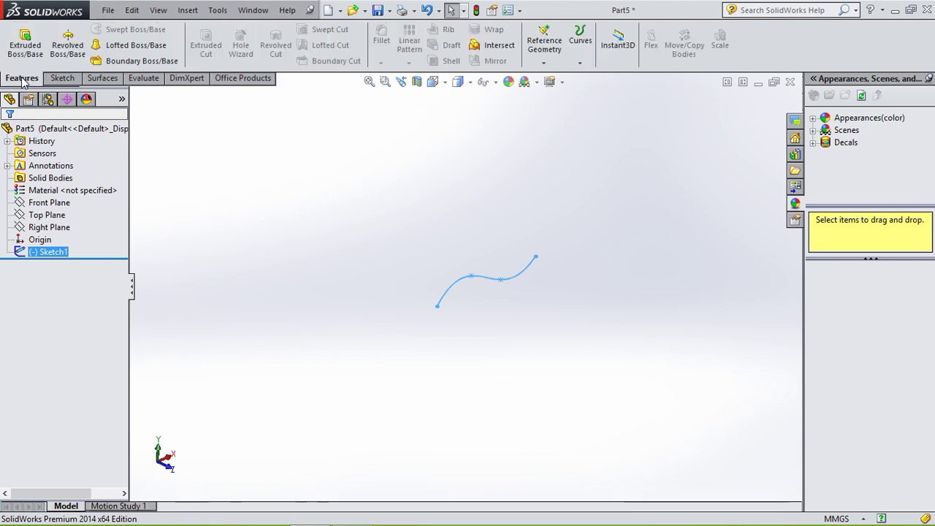
pyautogui.click(553, 68)
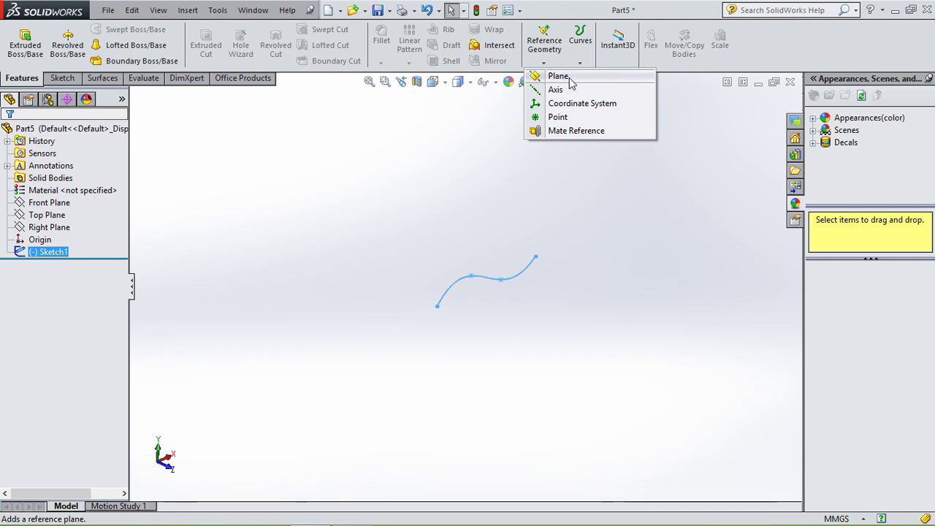
pyautogui.click(570, 78)
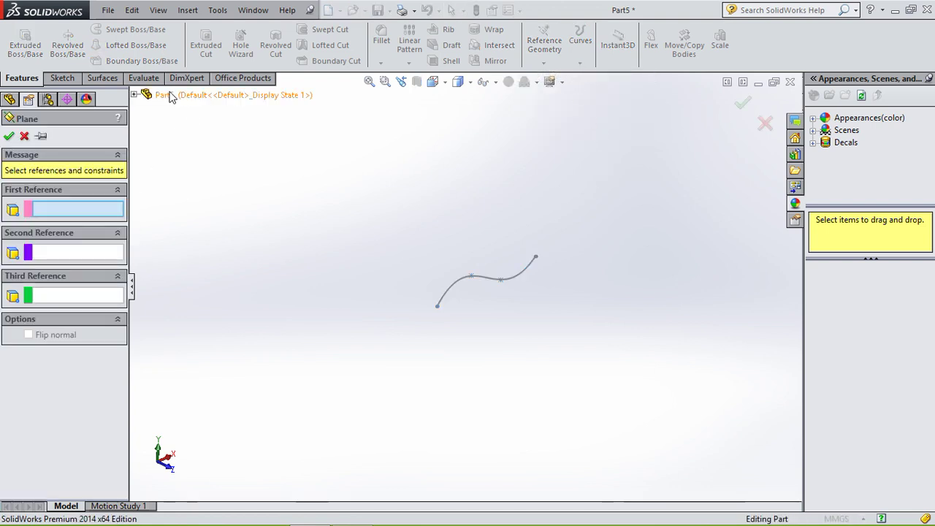
pyautogui.click(134, 95)
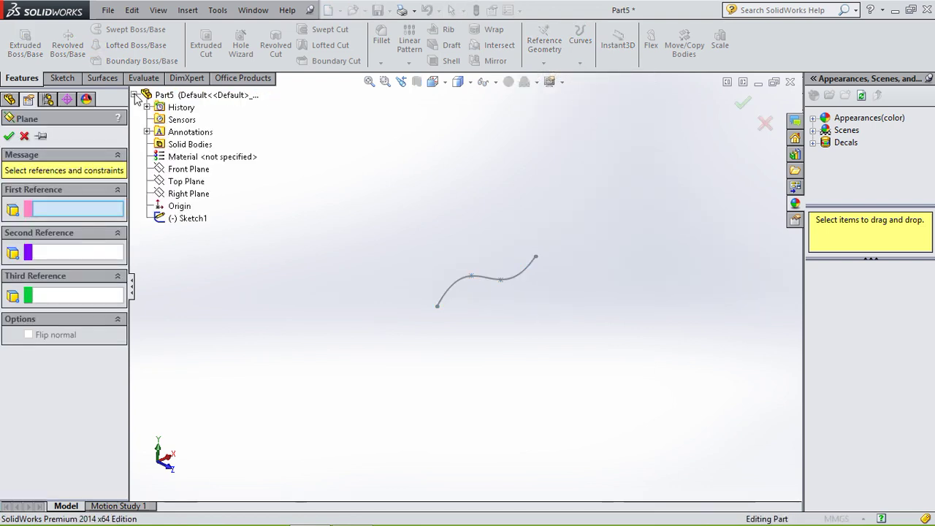
pyautogui.click(193, 171)
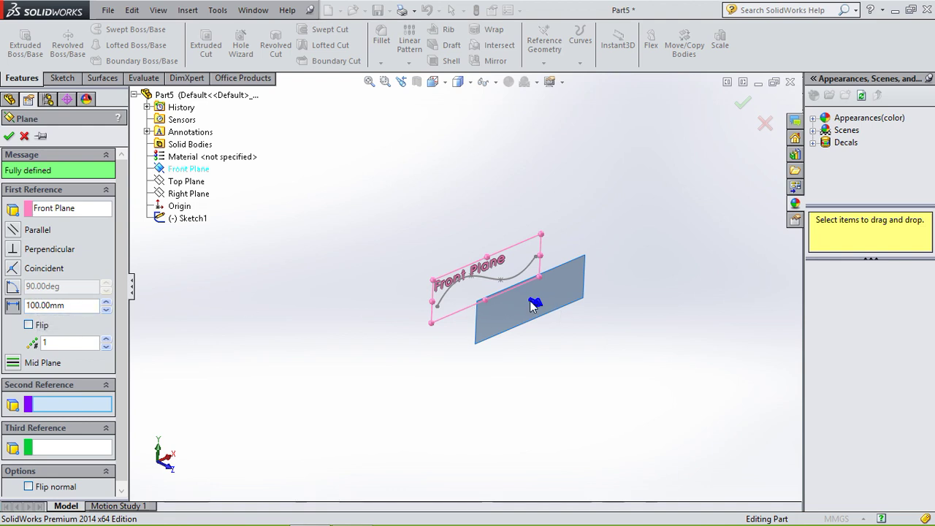
pyautogui.click(9, 138)
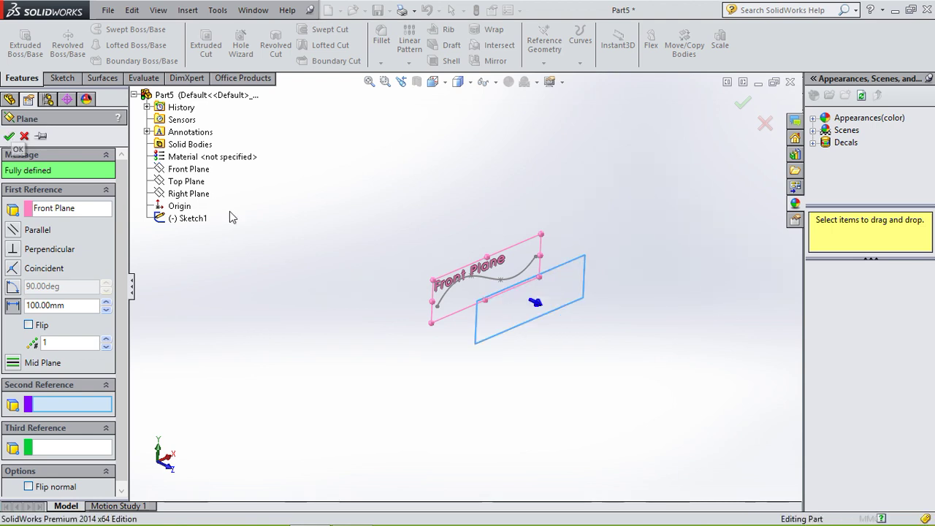
pyautogui.click(559, 314)
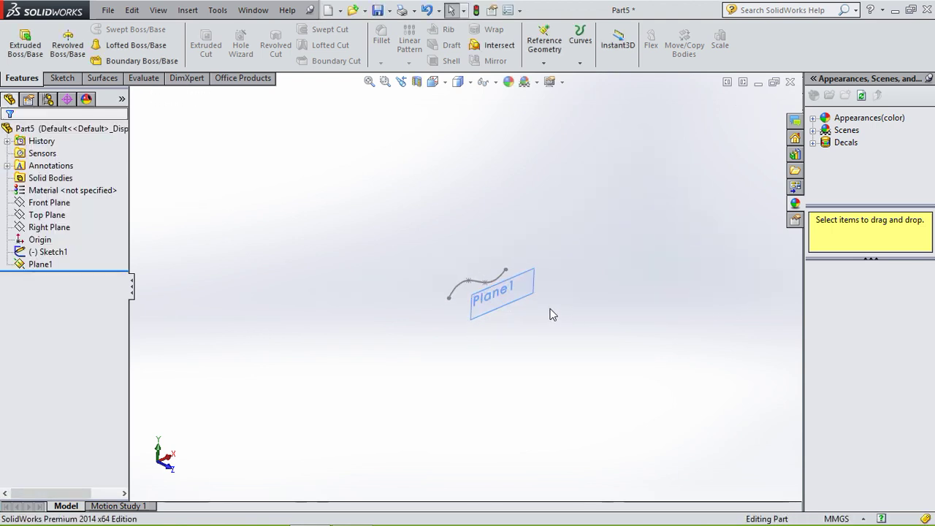
# Create Plane2 offset 100 mm from Plane1
pyautogui.click(543, 63)
pyautogui.click(558, 77)
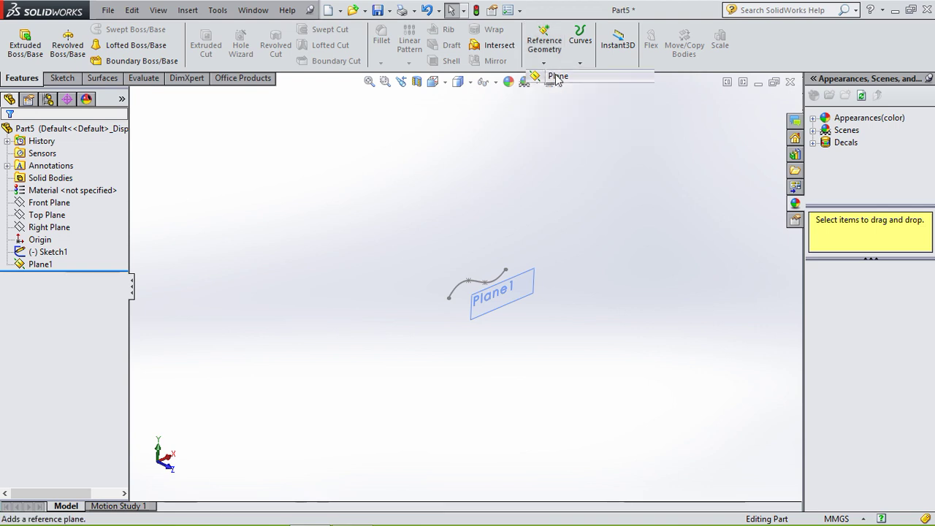
pyautogui.click(485, 308)
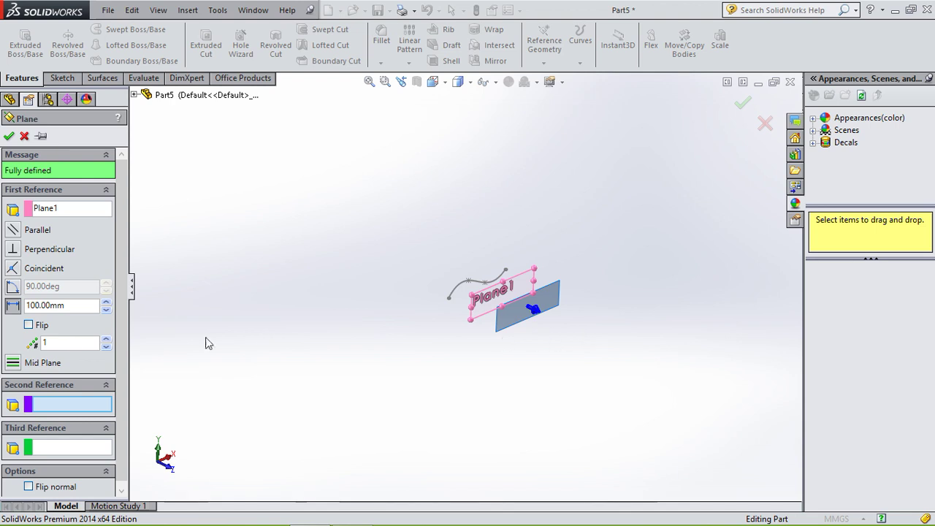
pyautogui.click(9, 137)
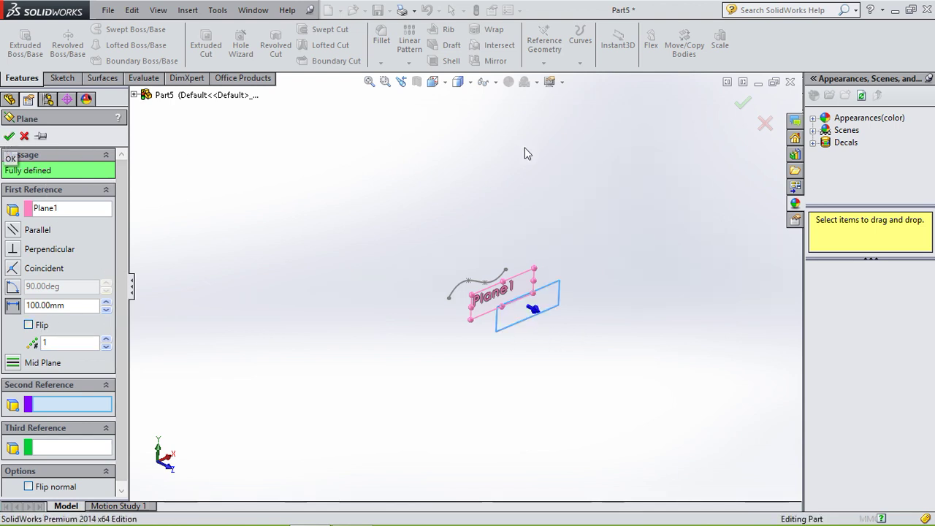
# Create Plane3 offset 100 mm from Plane2
pyautogui.click(546, 63)
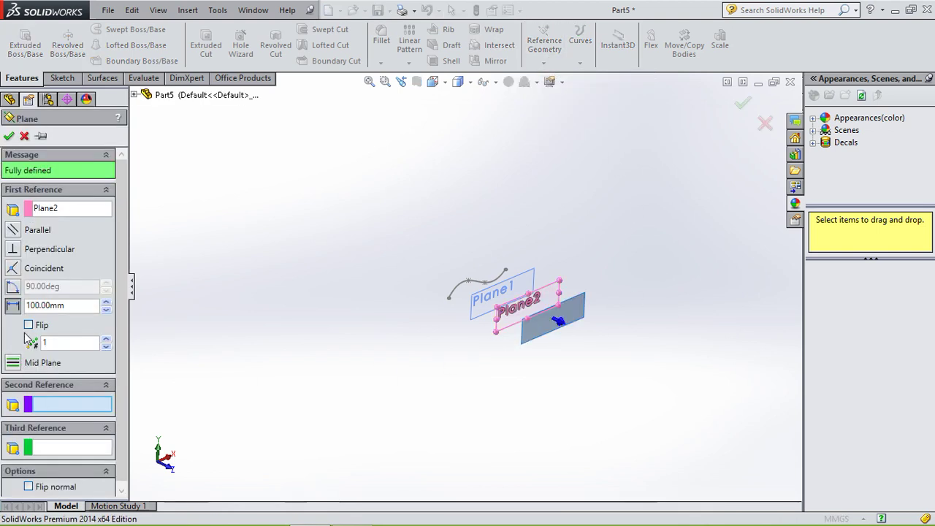
pyautogui.click(8, 136)
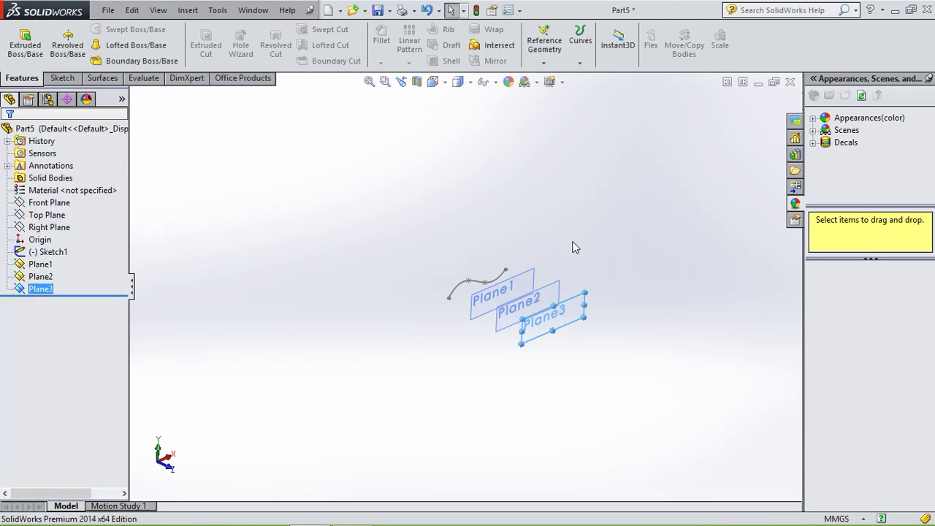
pyautogui.moveTo(576, 248)
pyautogui.mouseDown(button='middle')
pyautogui.moveTo(563, 224)
pyautogui.moveTo(523, 225)
pyautogui.moveTo(518, 267)
pyautogui.moveTo(536, 263)
pyautogui.mouseUp(button='middle')
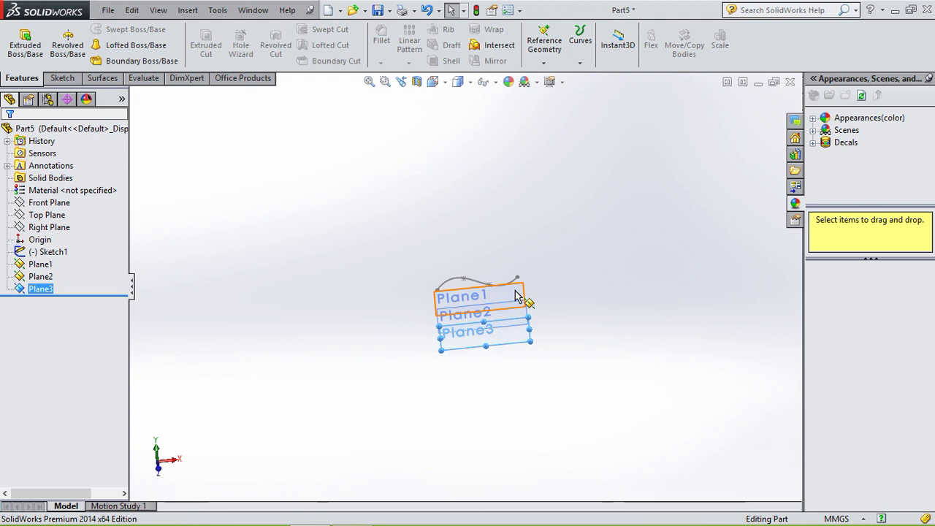
# Start a sketch on Plane1 and turn the view normal to it
pyautogui.moveTo(521, 297)
pyautogui.mouseDown(button='middle')
pyautogui.moveTo(549, 277)
pyautogui.moveTo(536, 307)
pyautogui.moveTo(495, 300)
pyautogui.mouseUp(button='middle')
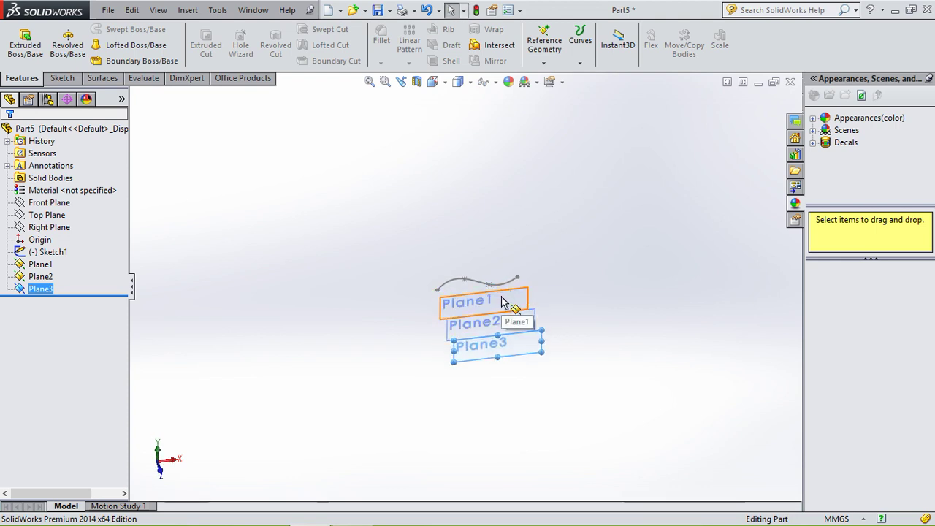
pyautogui.click(501, 301)
pyautogui.click(555, 257)
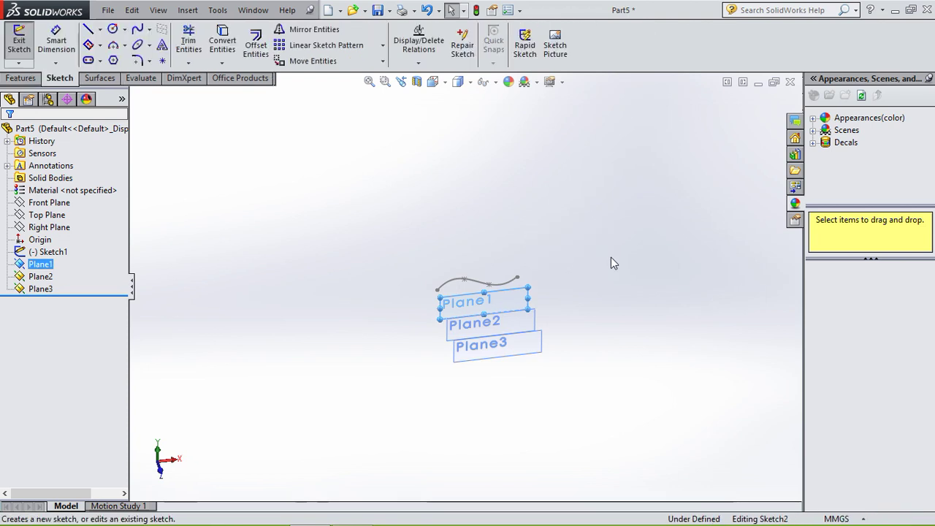
pyautogui.press('space')
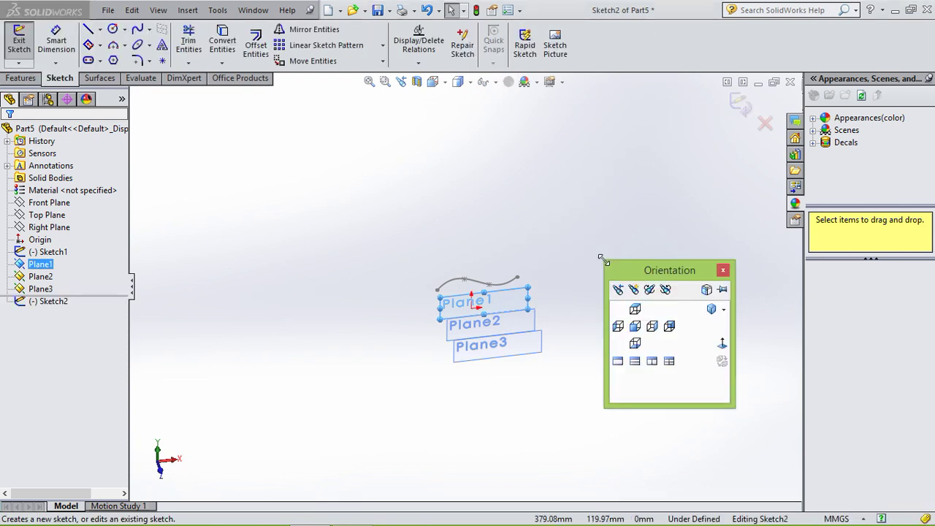
pyautogui.click(721, 345)
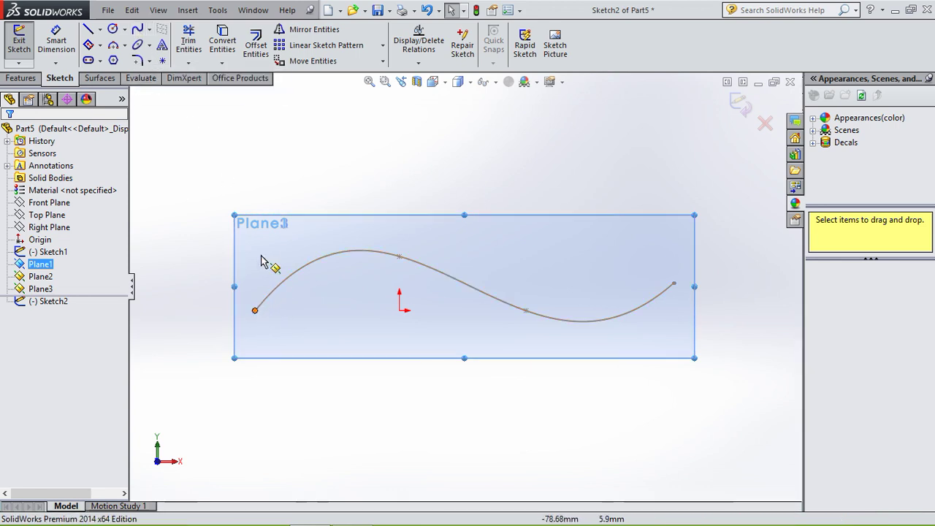
# Draw a four-point wave spline ending at Sketch1's right endpoint and exit Sketch2
pyautogui.click(137, 29)
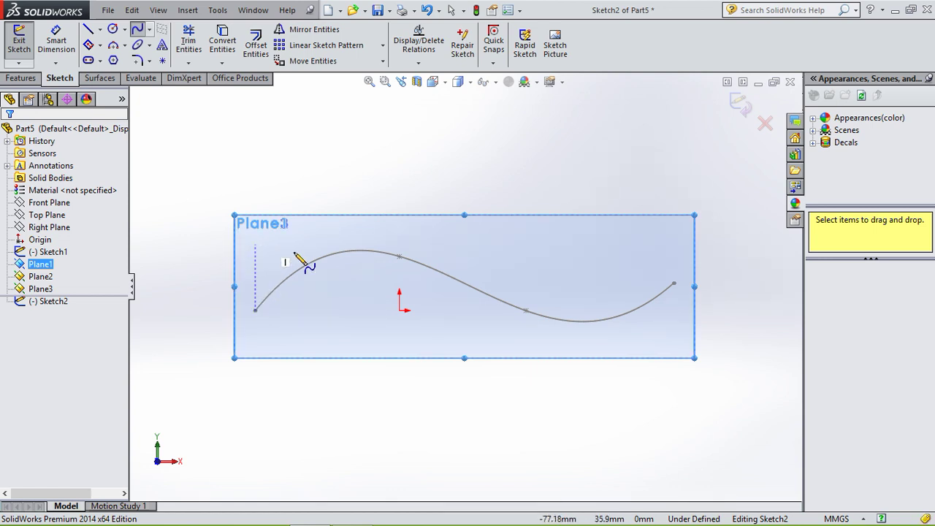
pyautogui.click(255, 244)
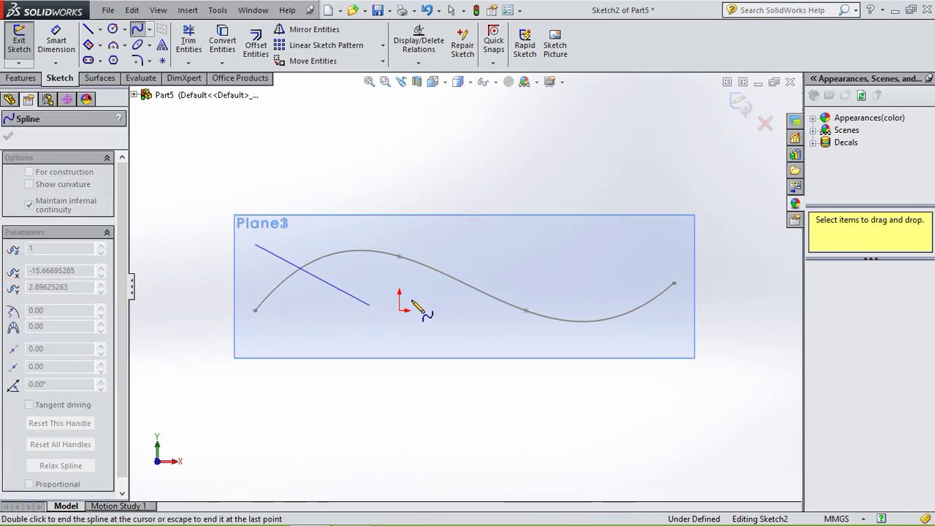
pyautogui.click(371, 304)
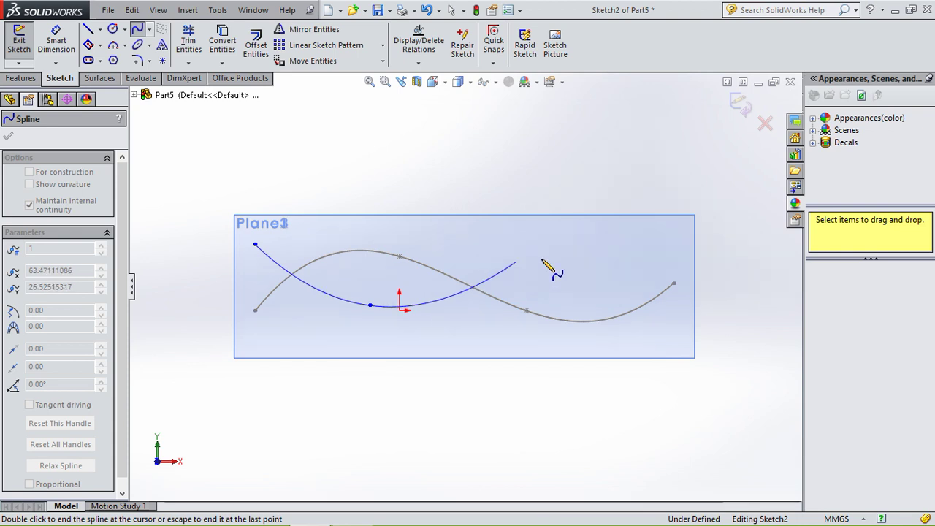
pyautogui.click(516, 262)
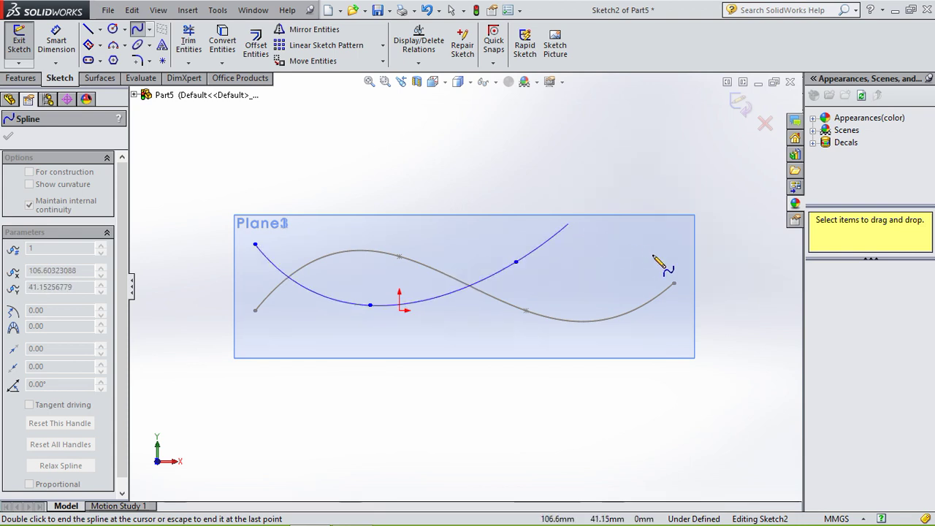
pyautogui.click(674, 295)
pyautogui.press('Escape')
pyautogui.press('Escape')
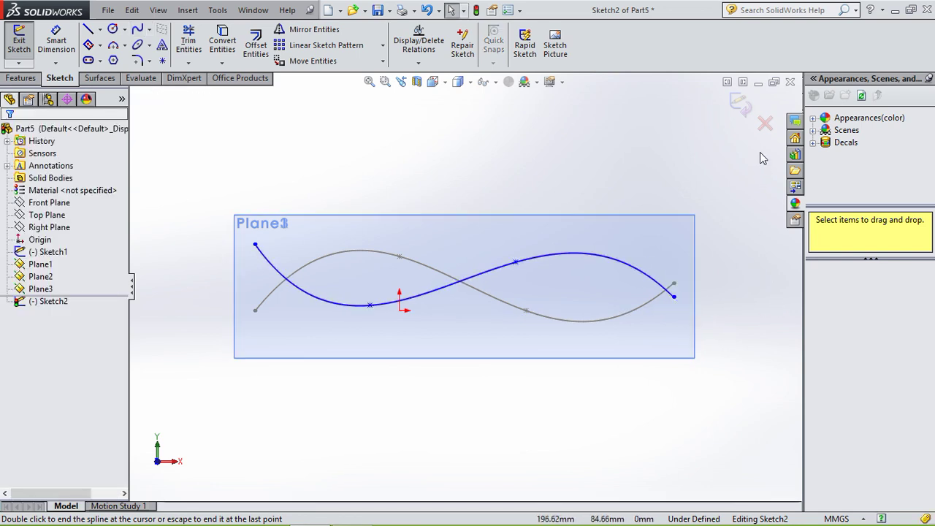
pyautogui.click(738, 104)
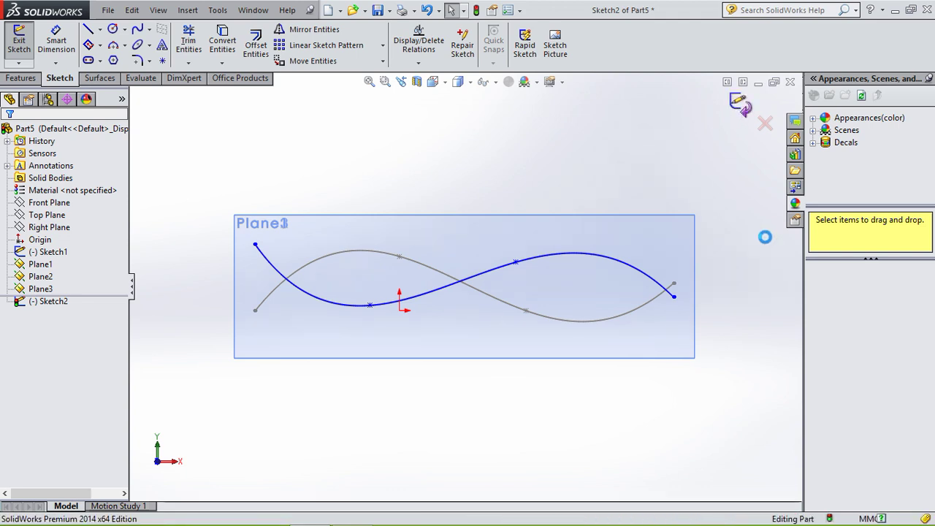
pyautogui.moveTo(591, 223)
pyautogui.mouseDown(button='middle')
pyautogui.moveTo(689, 278)
pyautogui.moveTo(645, 272)
pyautogui.mouseUp(button='middle')
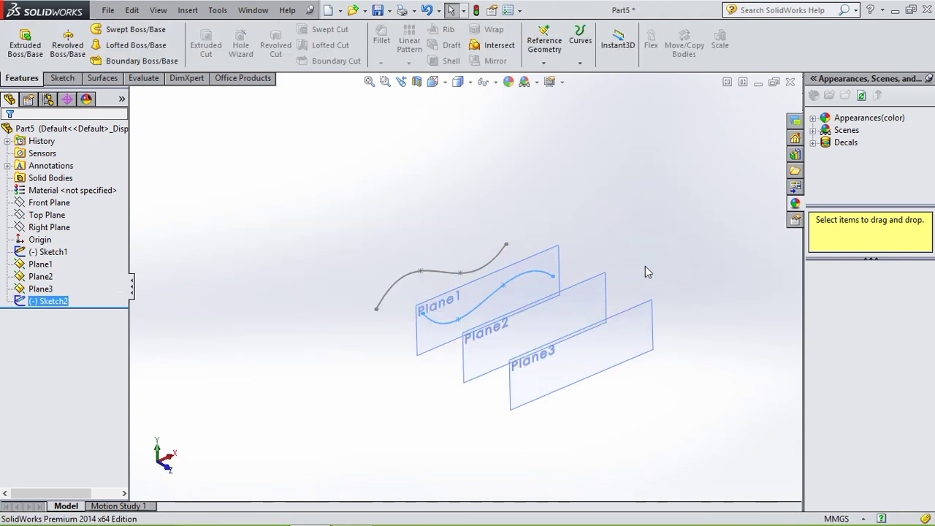
pyautogui.click(605, 296)
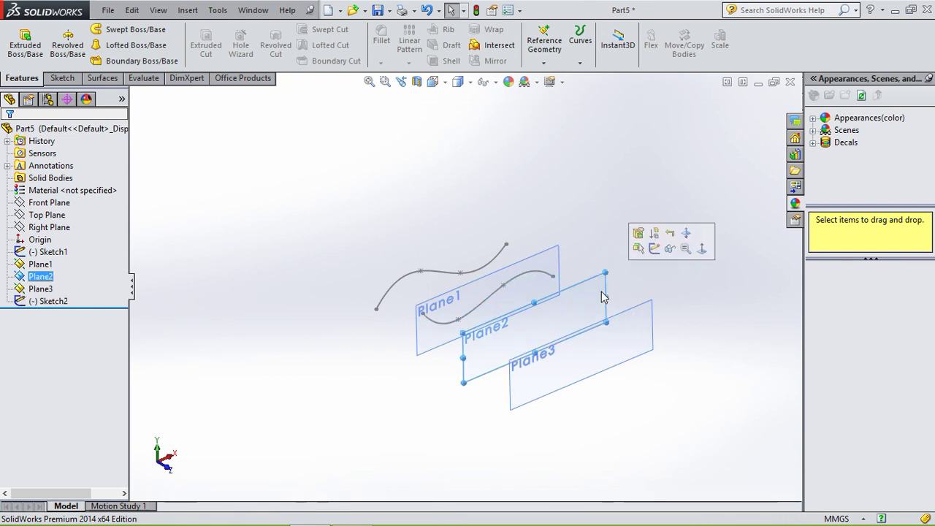
# Start a sketch on Plane2 viewed Normal To, with the Spline tool active
pyautogui.click(654, 249)
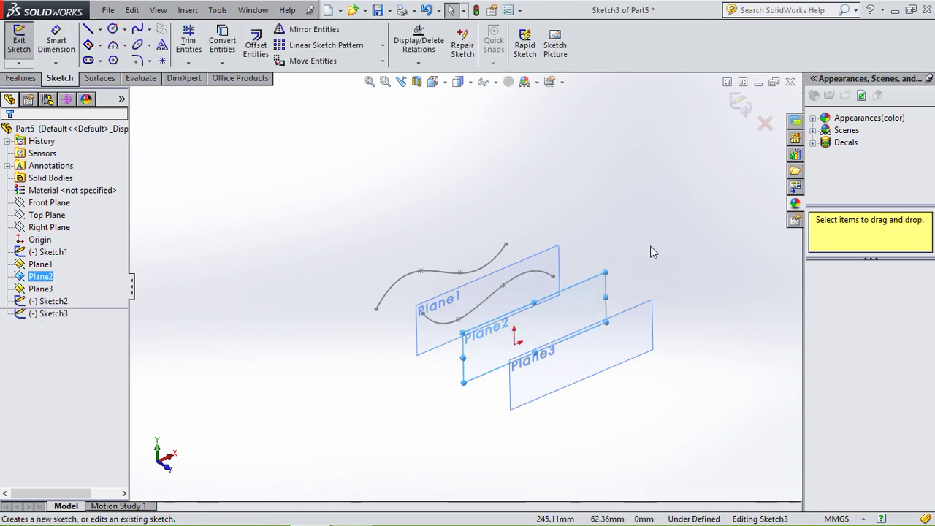
pyautogui.press('space')
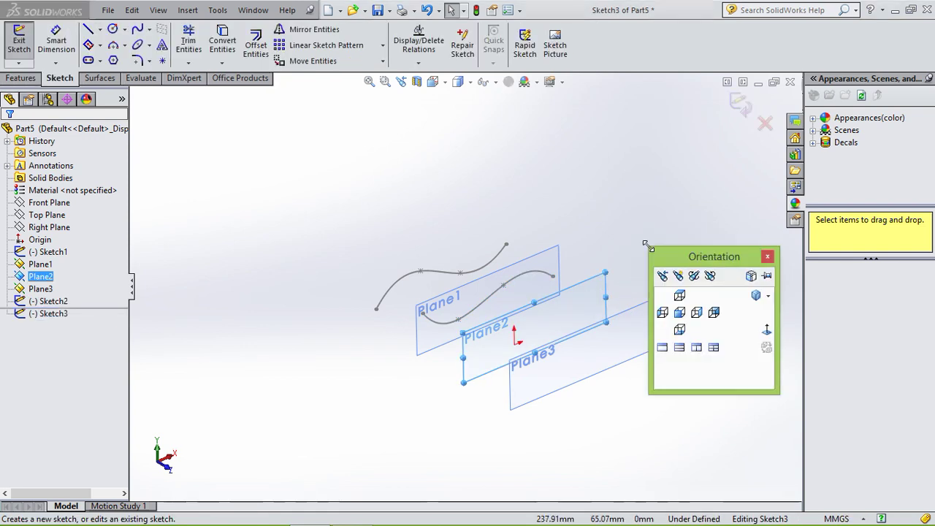
pyautogui.click(766, 332)
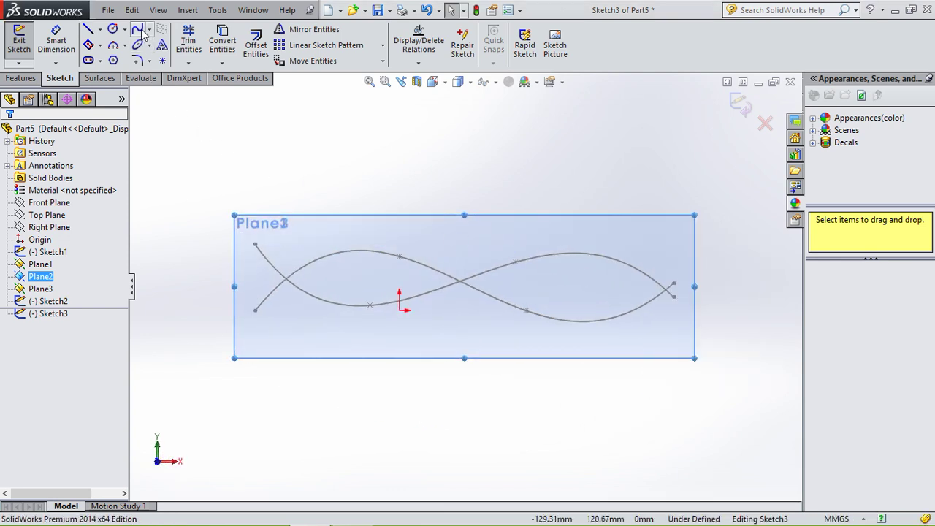
pyautogui.click(138, 30)
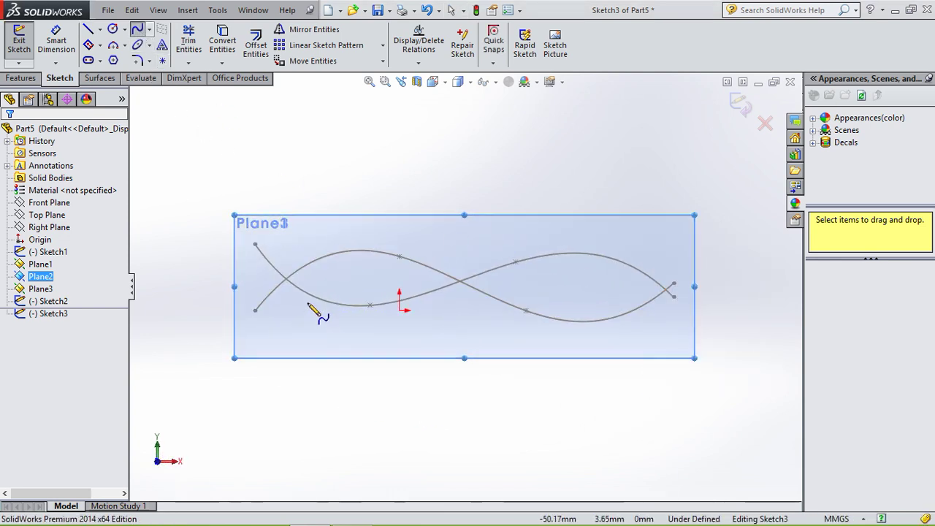
pyautogui.moveTo(297, 333); pyautogui.dragTo(464, 369, button='middle')
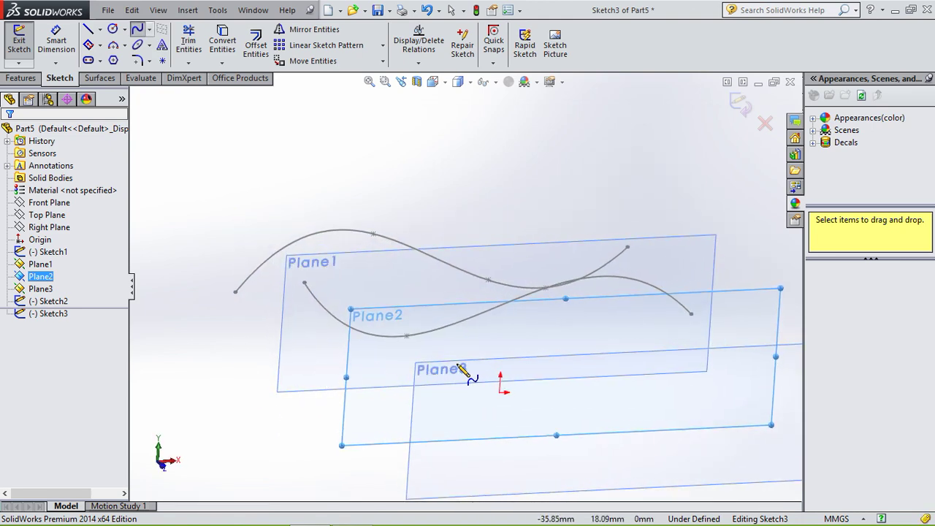
pyautogui.press('space')
pyautogui.click(559, 444)
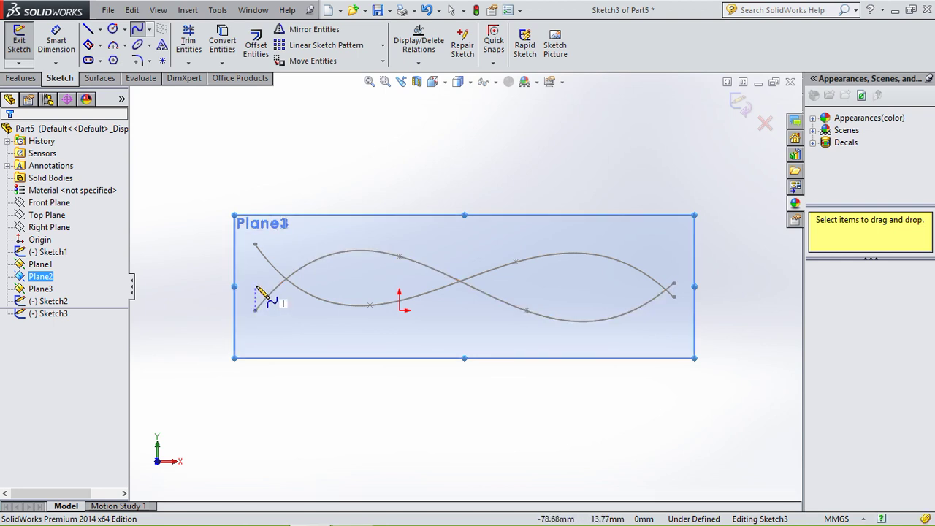
# Draw a five-point crest-and-trough spline from the left endpoint to the right, then exit Sketch3
pyautogui.click(256, 286)
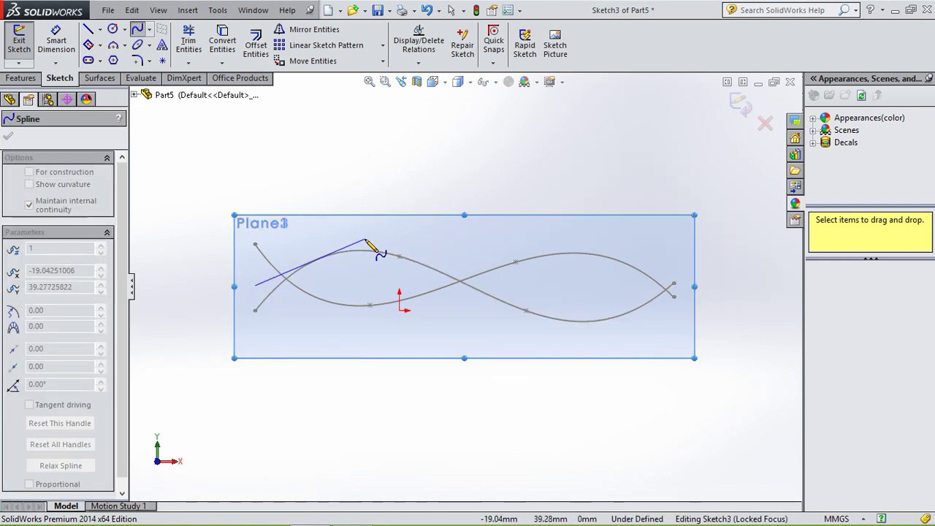
pyautogui.click(366, 239)
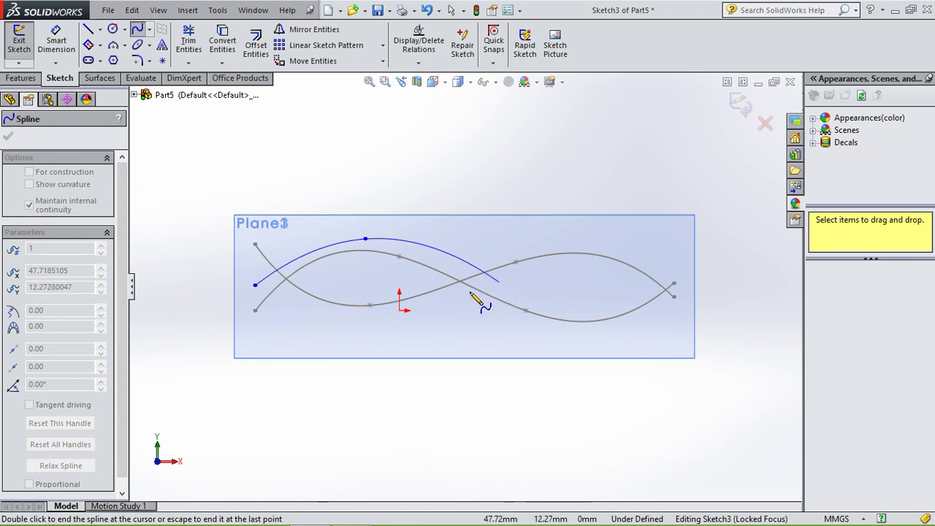
pyautogui.click(469, 304)
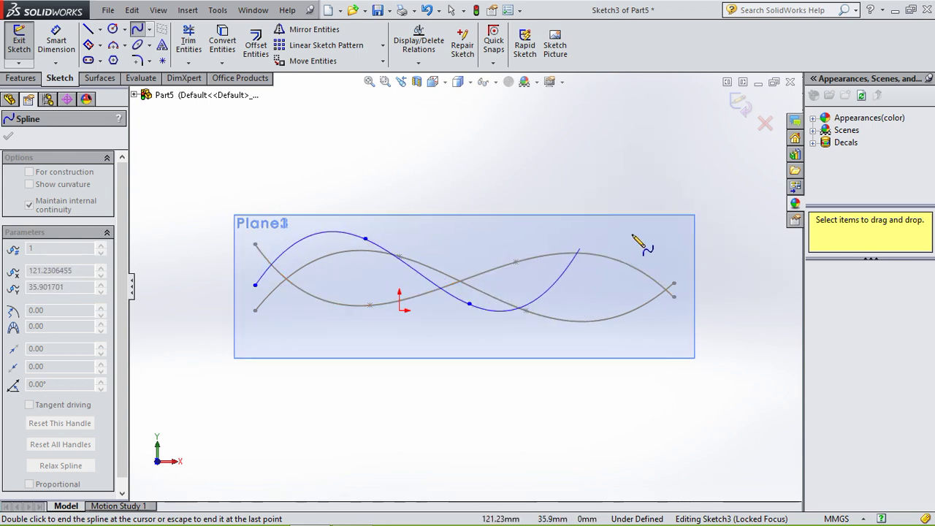
pyautogui.click(583, 240)
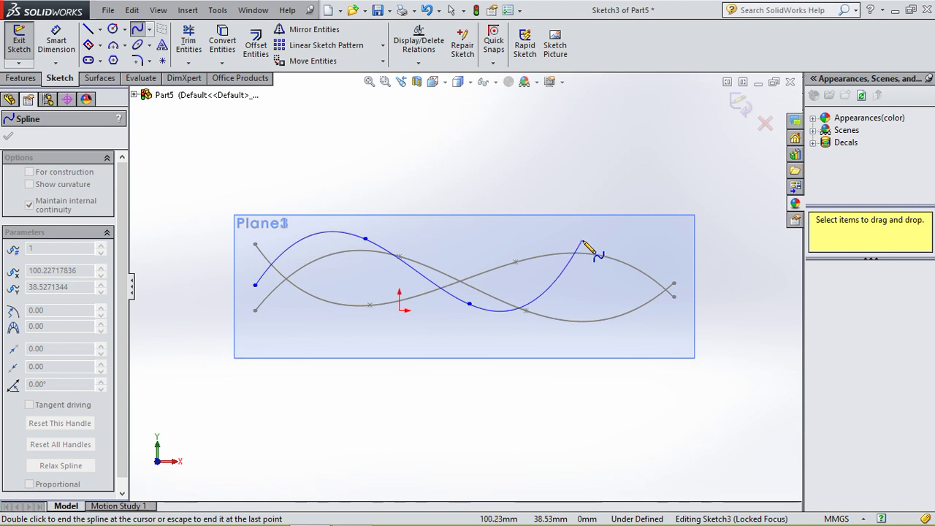
pyautogui.doubleClick(673, 256)
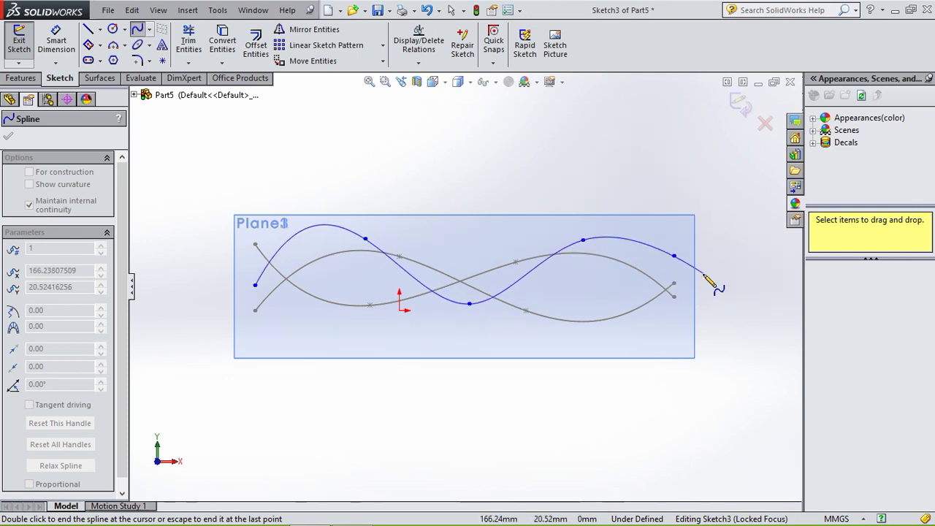
pyautogui.click(741, 105)
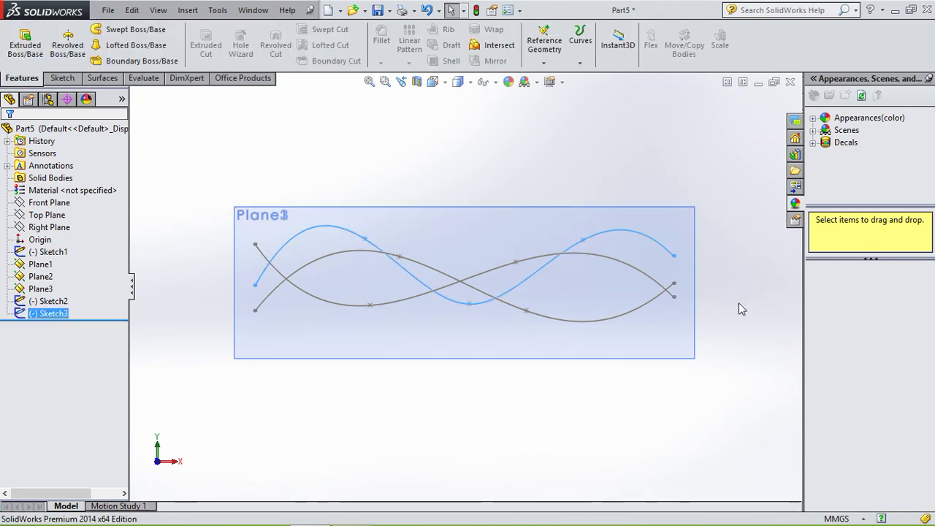
pyautogui.hotkey('ctrl', '7')
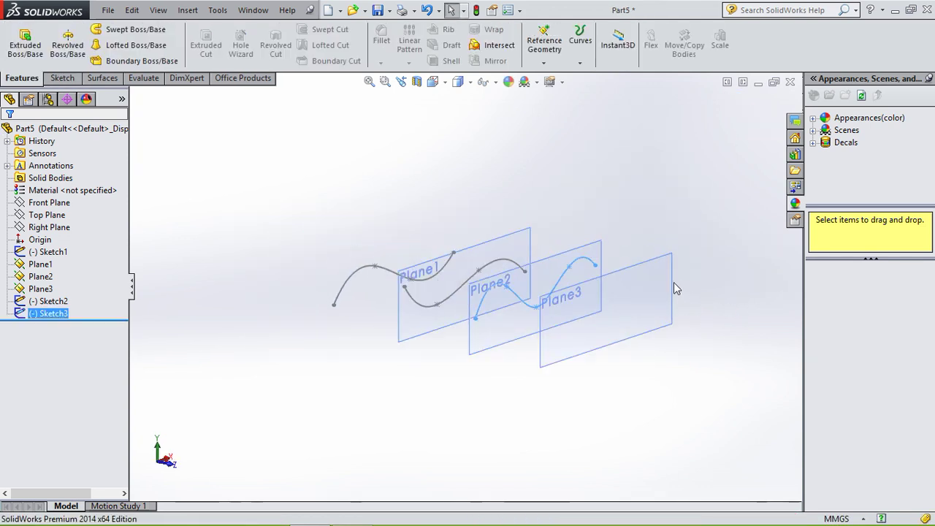
pyautogui.click(673, 285)
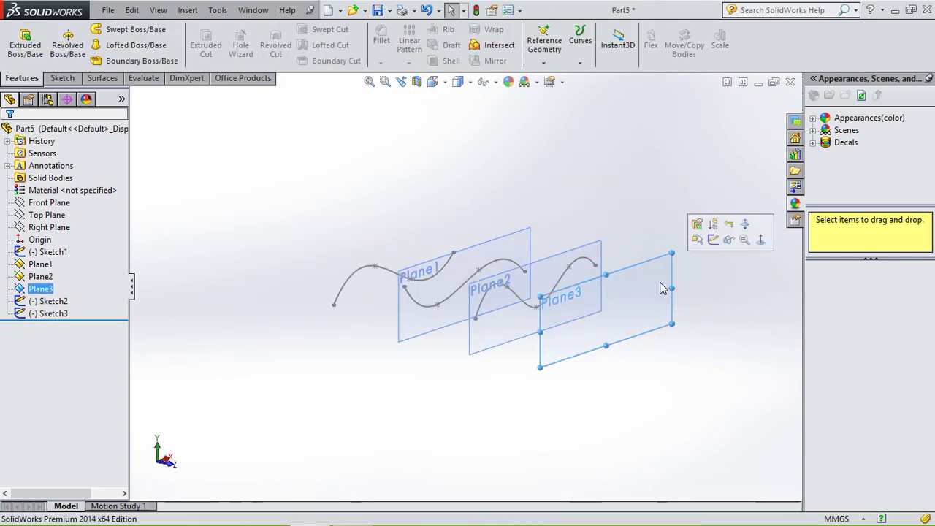
# Start a sketch on Plane3 viewed Normal To, with the Spline tool active
pyautogui.click(718, 243)
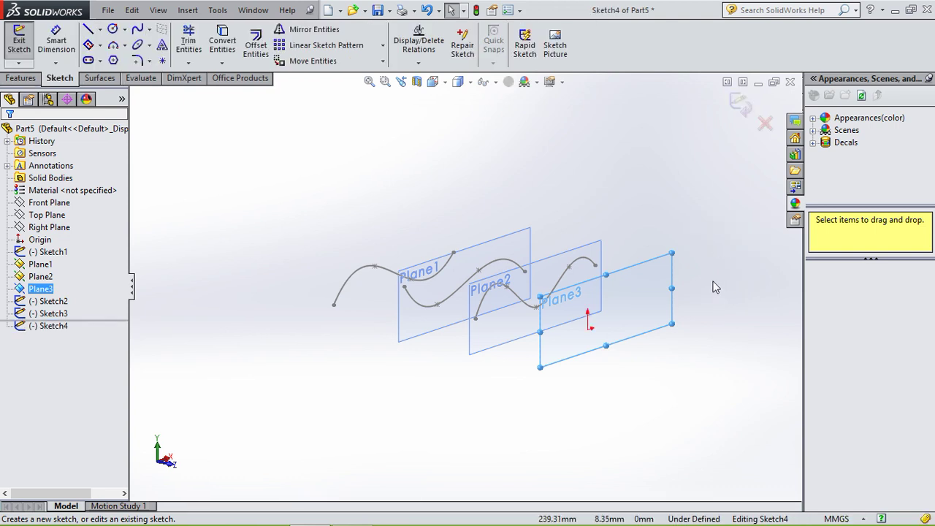
pyautogui.press('space')
pyautogui.click(830, 365)
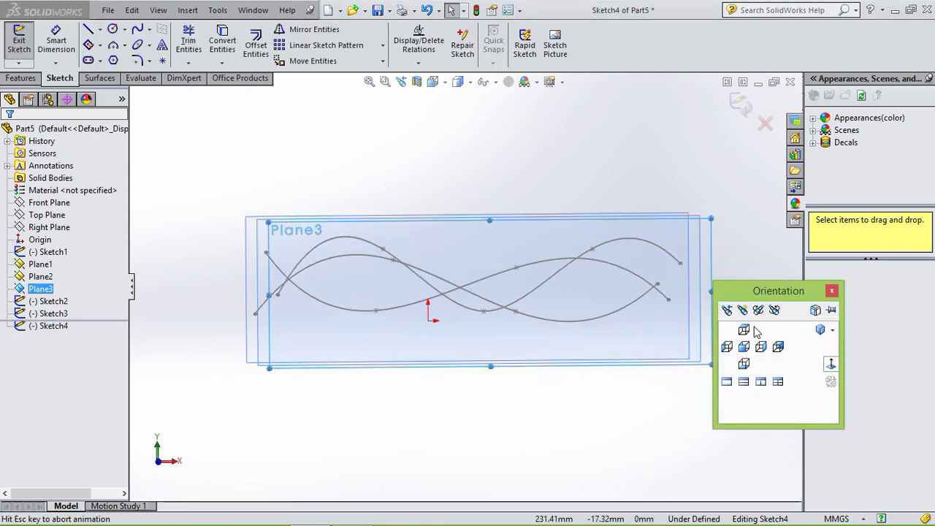
pyautogui.click(136, 31)
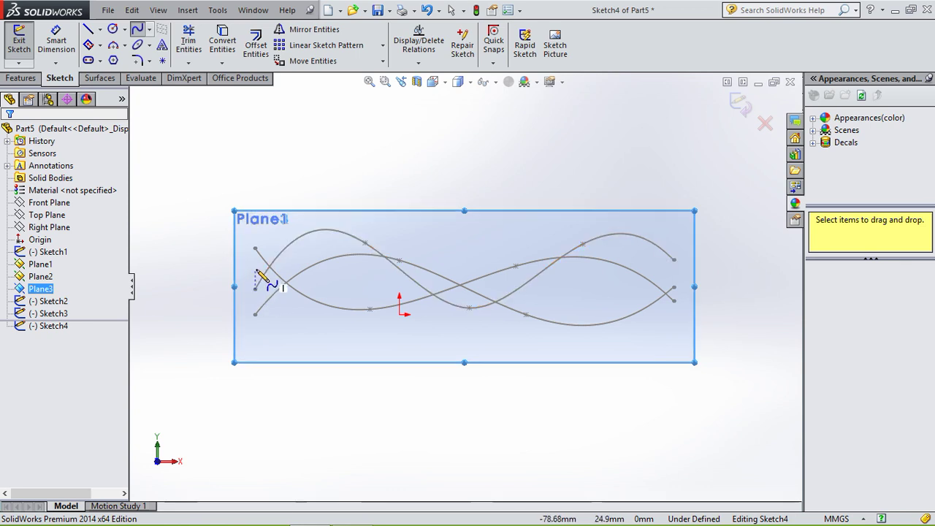
# Draw a gentle four-point spline ending at the right endpoint and exit Sketch4
pyautogui.click(255, 269)
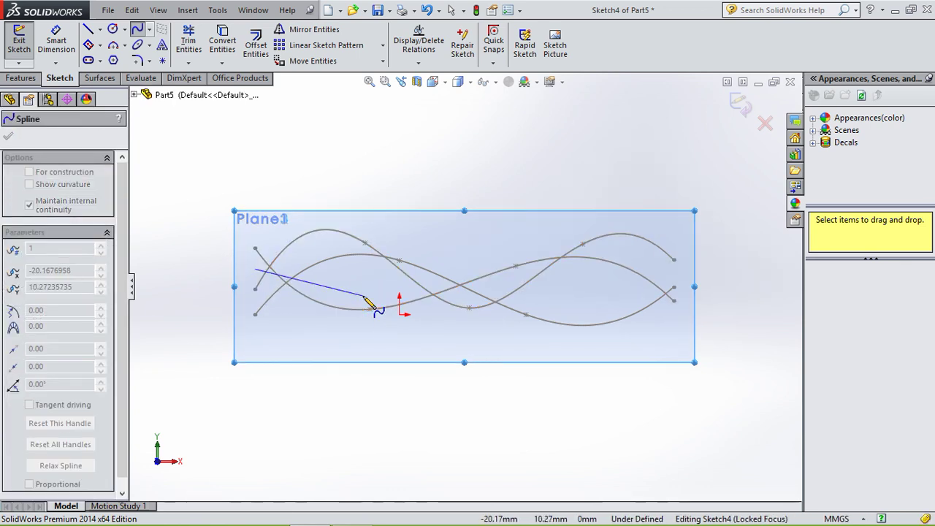
pyautogui.click(363, 295)
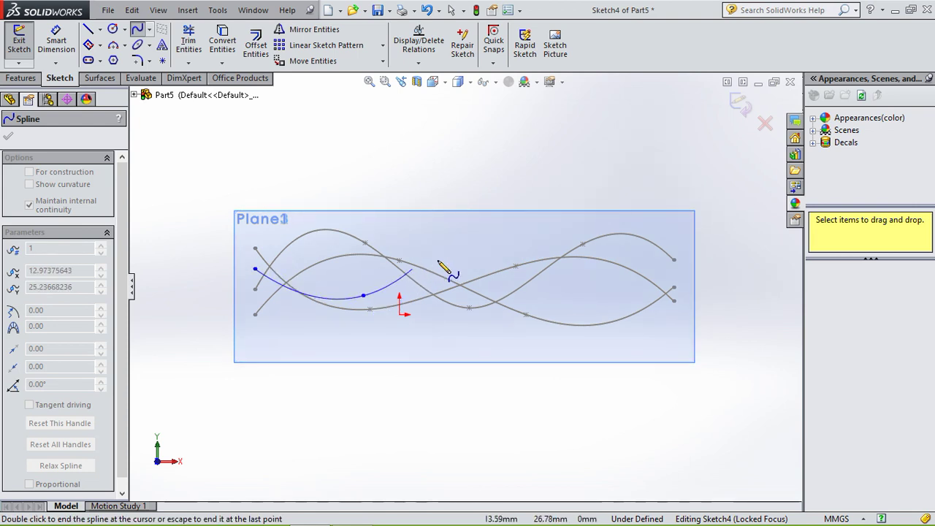
pyautogui.click(495, 254)
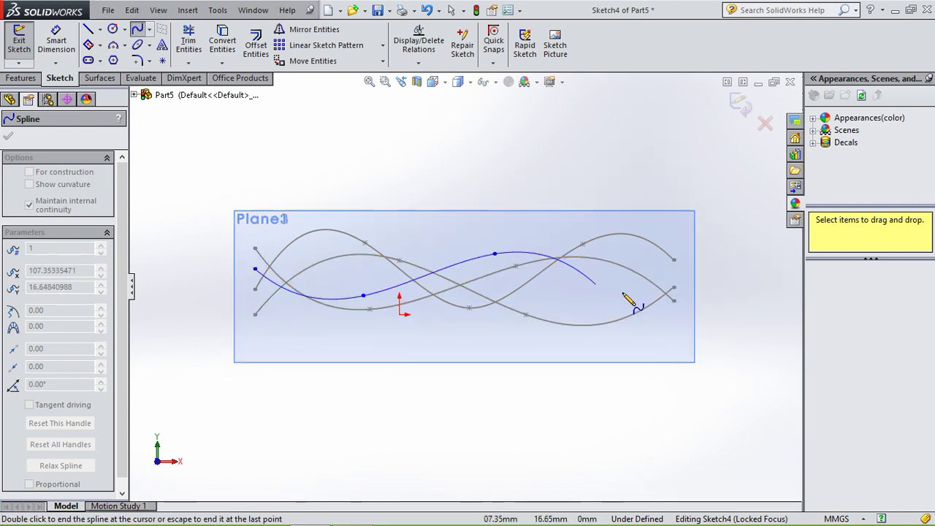
pyautogui.doubleClick(674, 275)
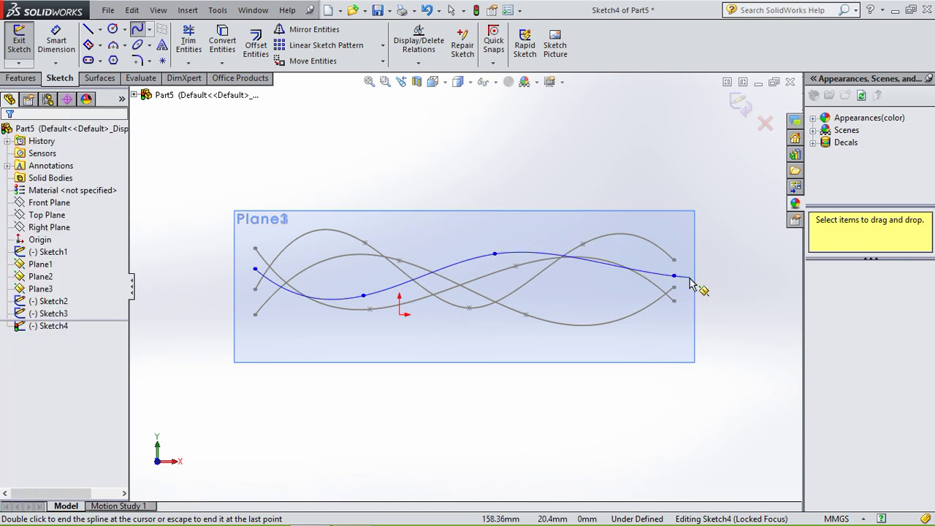
pyautogui.click(740, 108)
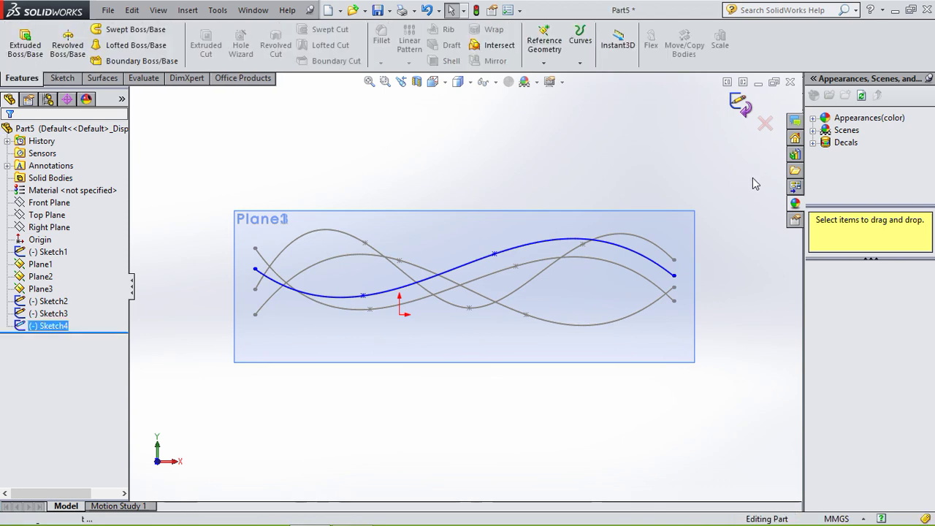
# Hide Plane1, Plane2 and Plane3, then start a Lofted Surface from the Surfaces tab
pyautogui.moveTo(490, 115); pyautogui.dragTo(499, 253, button='middle')
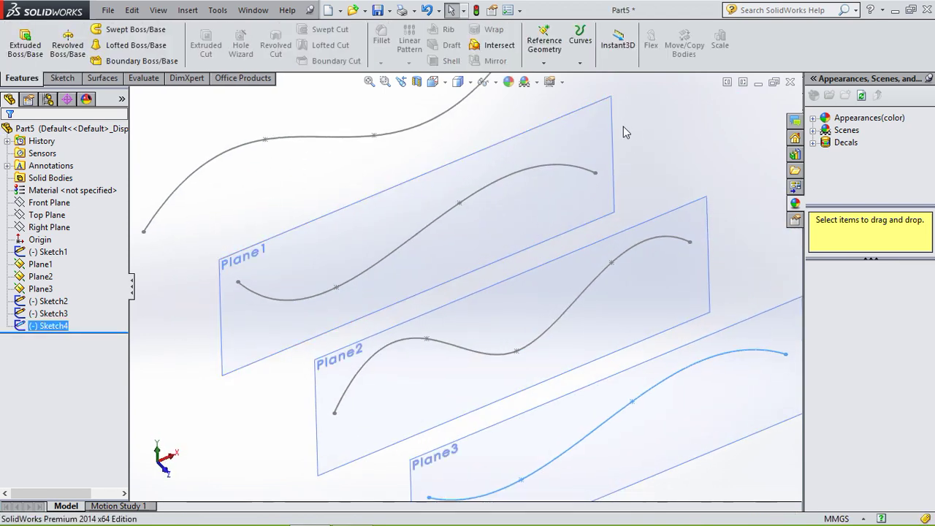
pyautogui.press('f')
pyautogui.click(537, 206)
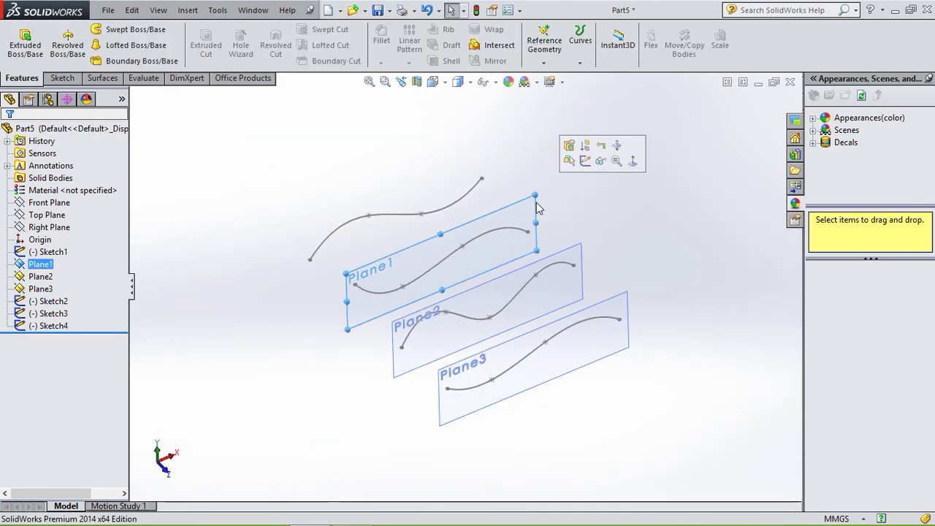
pyautogui.click(600, 160)
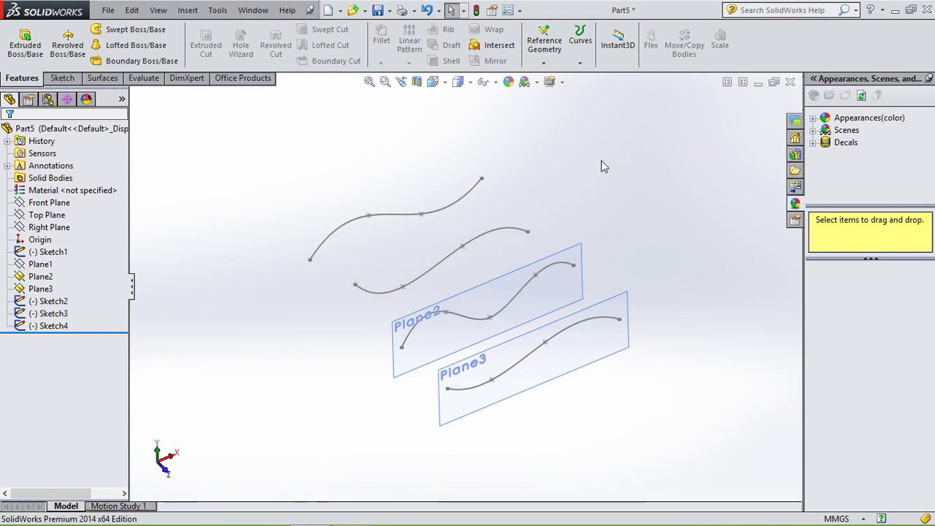
pyautogui.click(583, 247)
pyautogui.click(648, 207)
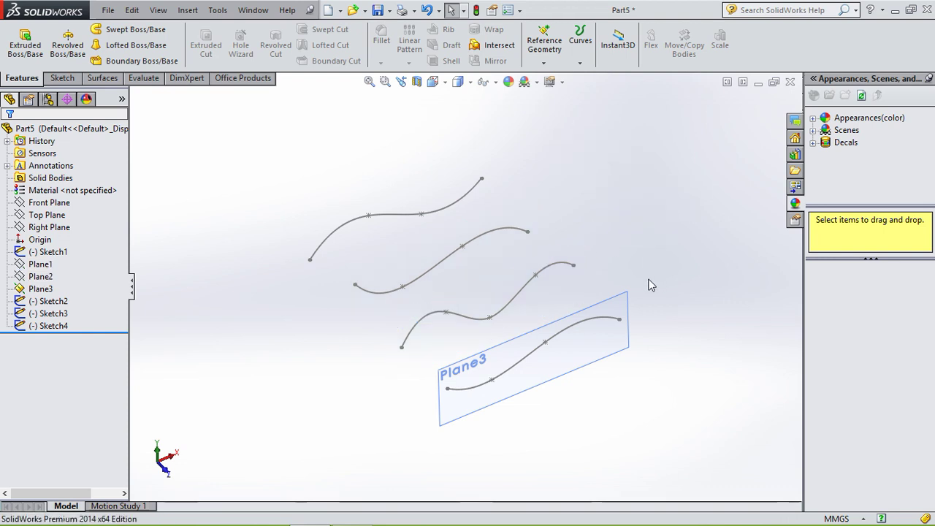
pyautogui.click(630, 307)
pyautogui.click(694, 260)
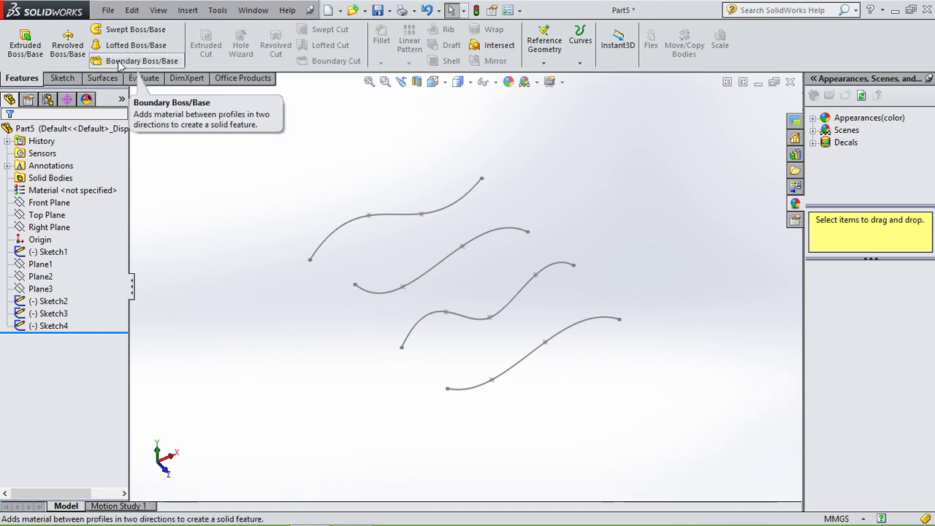
pyautogui.click(102, 78)
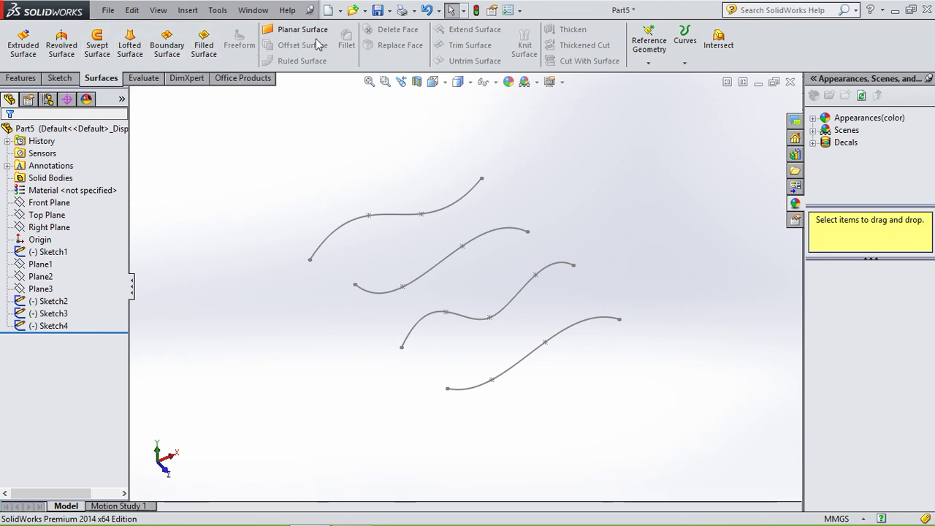
pyautogui.click(130, 48)
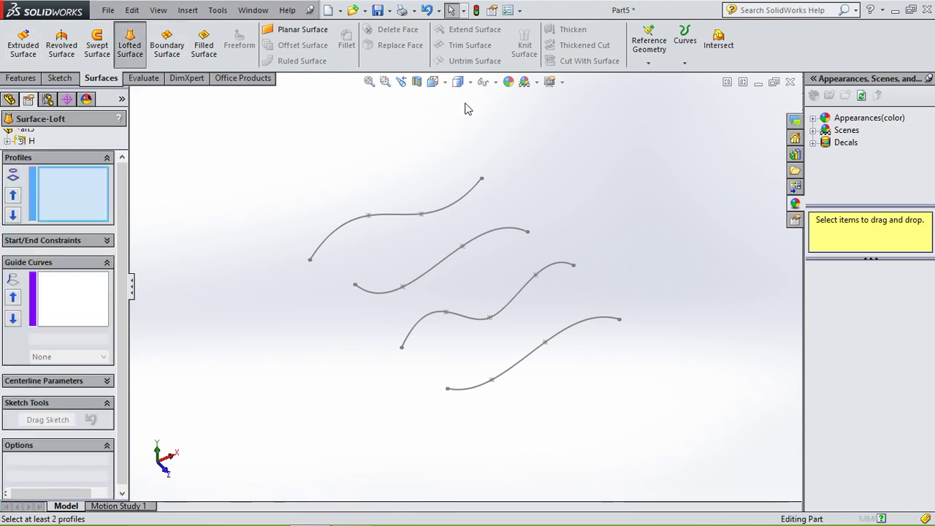
# Loft Surface-Loft1 through Sketch1, Sketch2, Sketch3 and Sketch4 as profiles in order
pyautogui.moveTo(491, 202); pyautogui.dragTo(420, 227, button='middle')
pyautogui.click(414, 238)
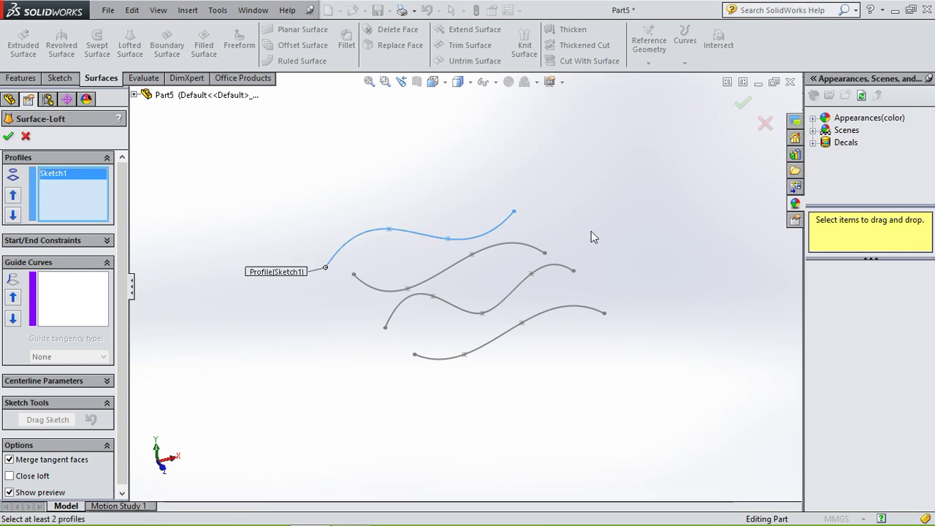
pyautogui.click(443, 276)
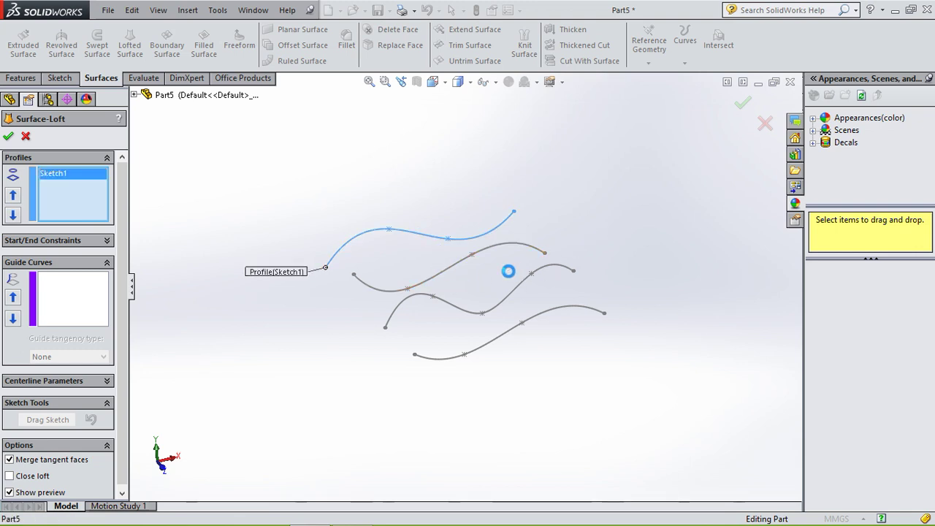
pyautogui.click(458, 316)
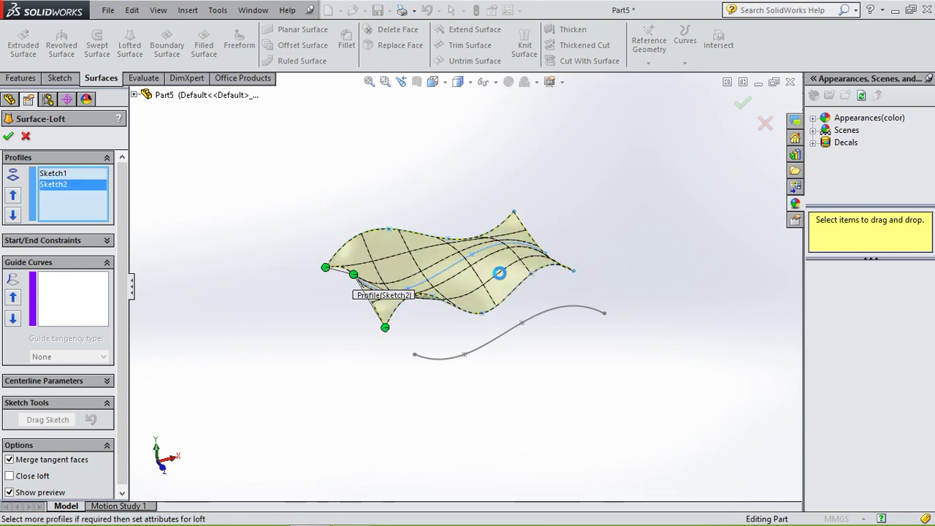
pyautogui.click(488, 351)
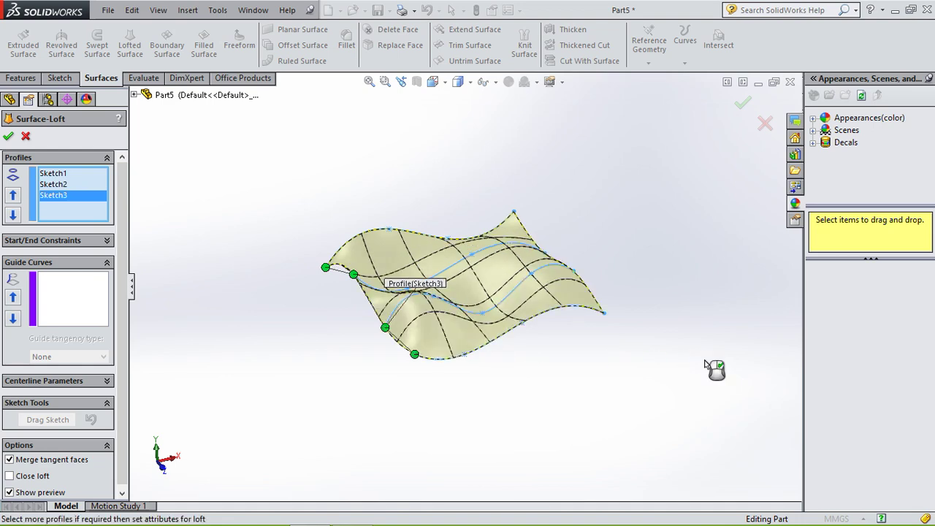
pyautogui.moveTo(716, 332)
pyautogui.mouseDown(button='middle')
pyautogui.moveTo(700, 233)
pyautogui.moveTo(633, 302)
pyautogui.moveTo(694, 315)
pyautogui.mouseUp(button='middle')
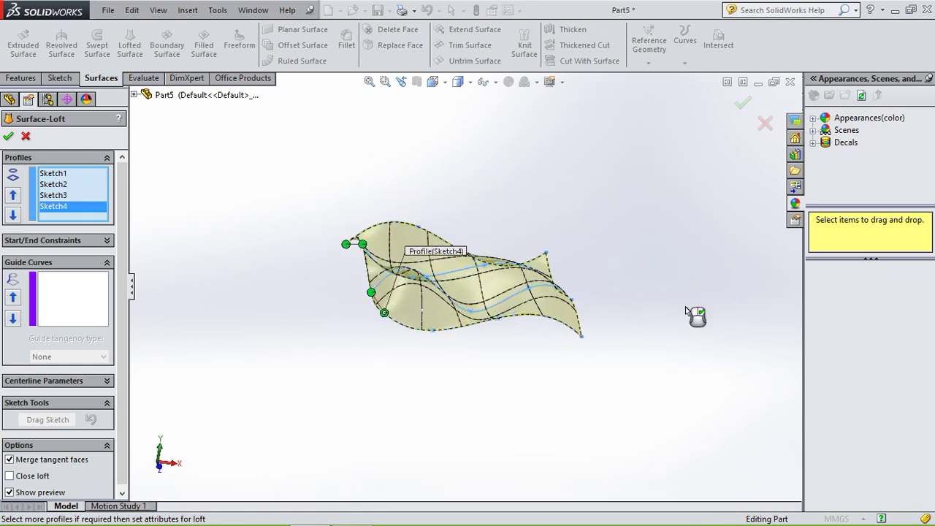
pyautogui.click(9, 139)
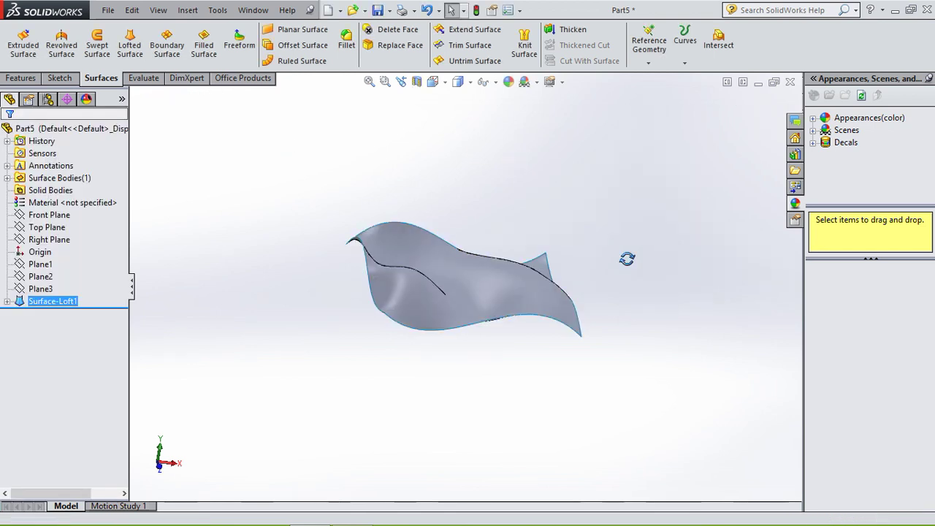
pyautogui.moveTo(626, 256); pyautogui.dragTo(566, 173, button='middle')
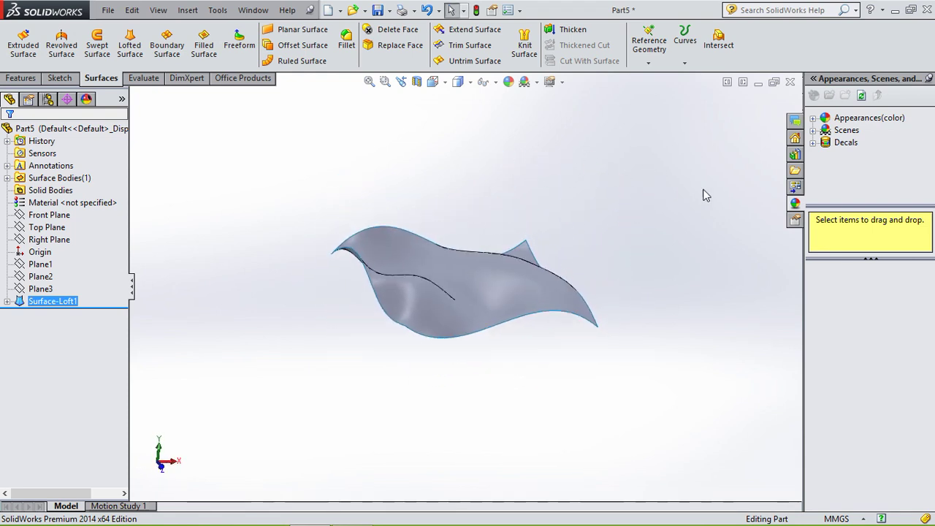
pyautogui.moveTo(705, 200); pyautogui.dragTo(509, 305, button='middle')
pyautogui.click(509, 304)
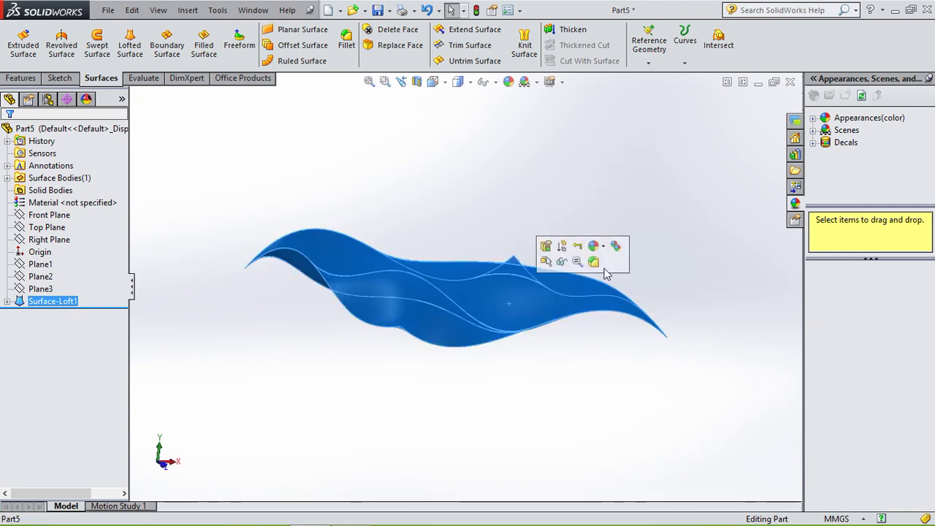
pyautogui.click(711, 217)
pyautogui.click(428, 267)
pyautogui.click(685, 236)
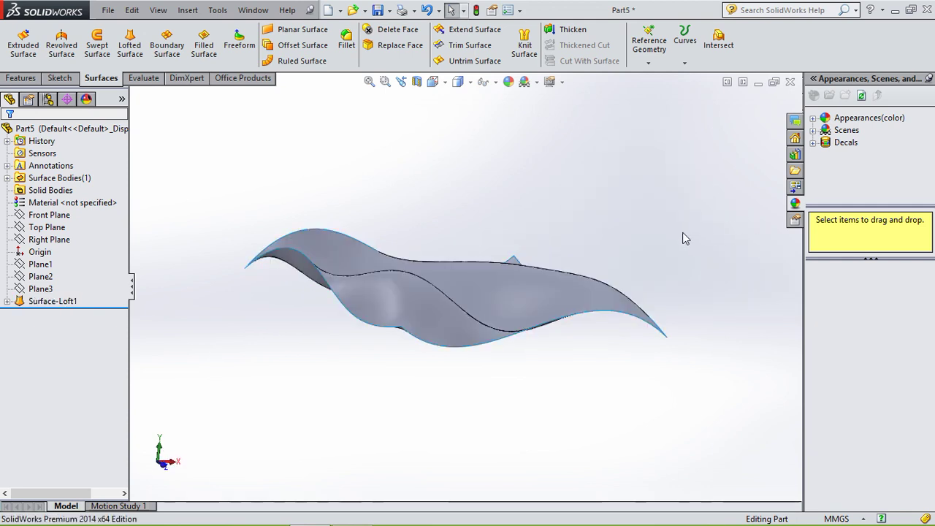
pyautogui.moveTo(685, 236); pyautogui.dragTo(670, 269, button='middle')
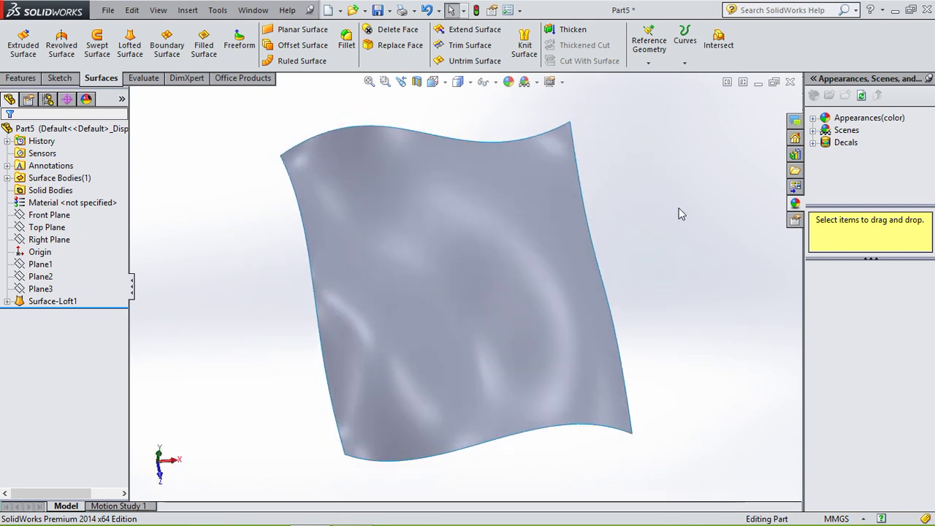
pyautogui.moveTo(679, 208); pyautogui.dragTo(666, 177, button='middle')
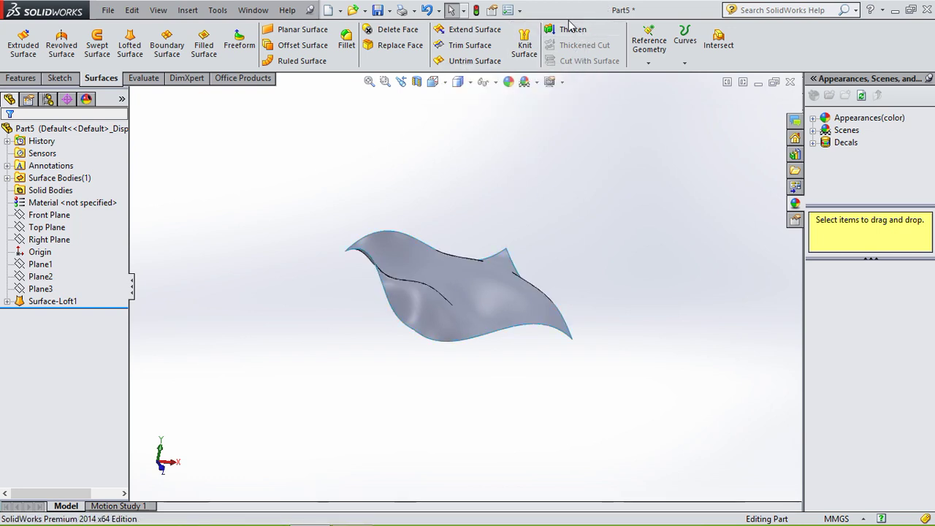
pyautogui.moveTo(630, 247); pyautogui.dragTo(614, 183, button='middle')
# Start Sketch5 on the Top Plane and switch to the Top view
pyautogui.hotkey('ctrl', 'Tab')
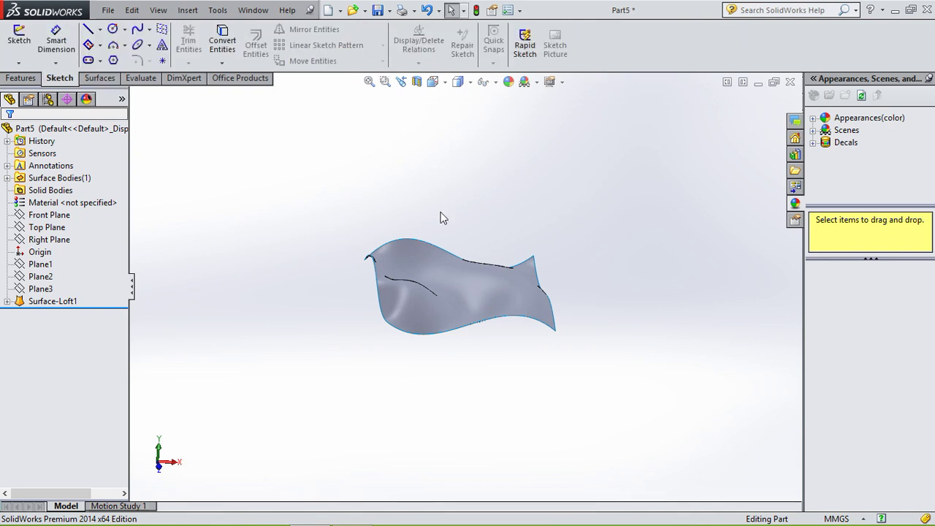
pyautogui.moveTo(468, 160); pyautogui.dragTo(487, 276, button='middle')
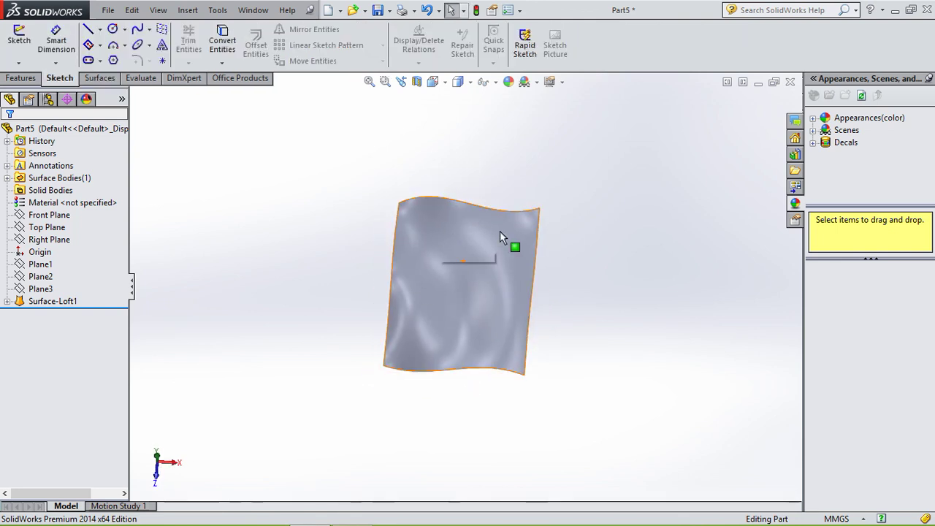
pyautogui.moveTo(617, 298); pyautogui.dragTo(621, 331, button='middle')
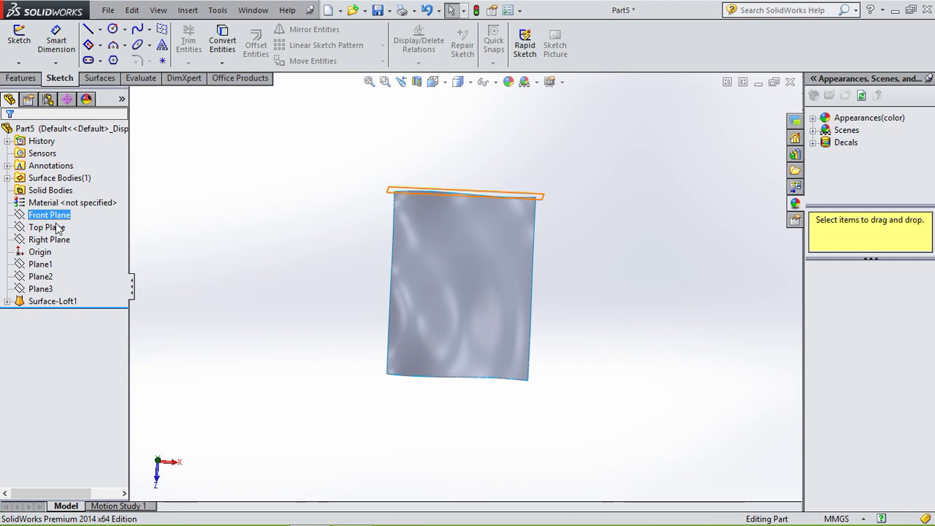
pyautogui.click(54, 227)
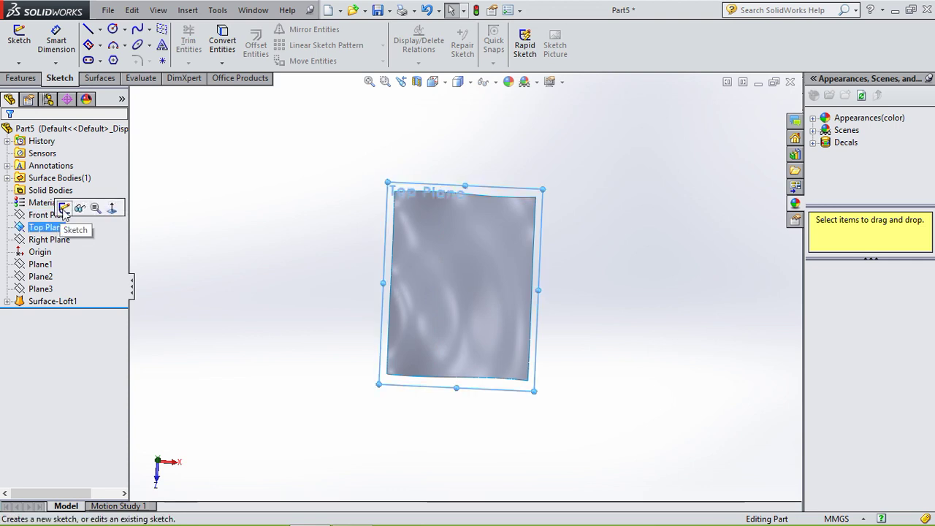
pyautogui.click(68, 207)
pyautogui.press('space')
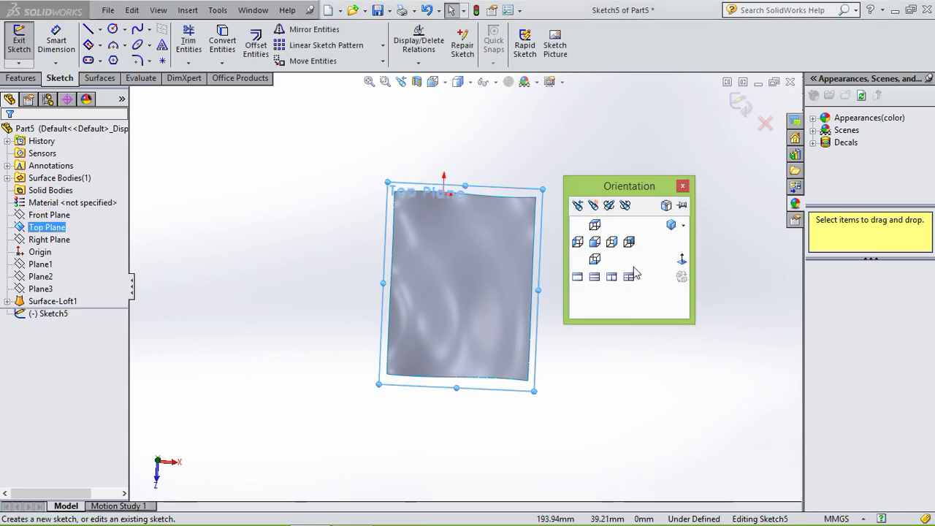
pyautogui.click(679, 257)
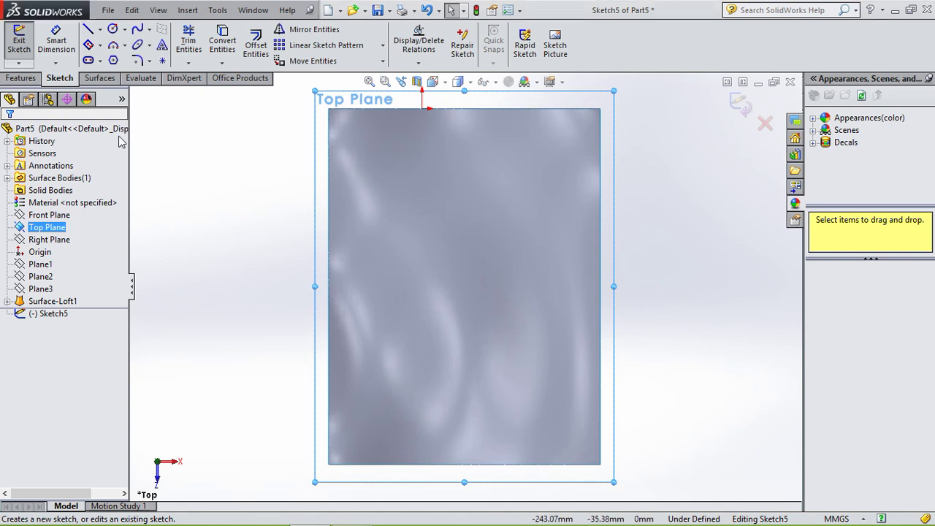
# Draw a circle of about 214.8 mm diameter centred beneath the middle of the lofted surface
pyautogui.click(114, 30)
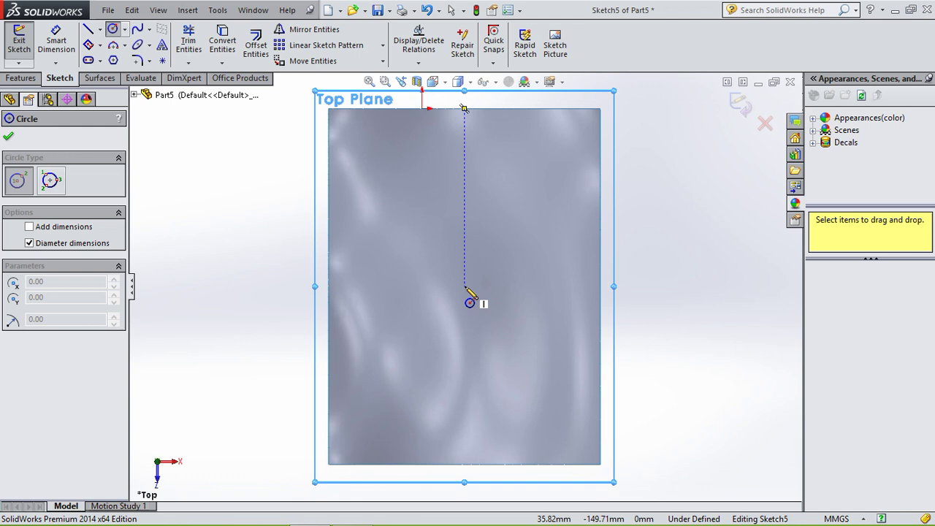
pyautogui.click(466, 287)
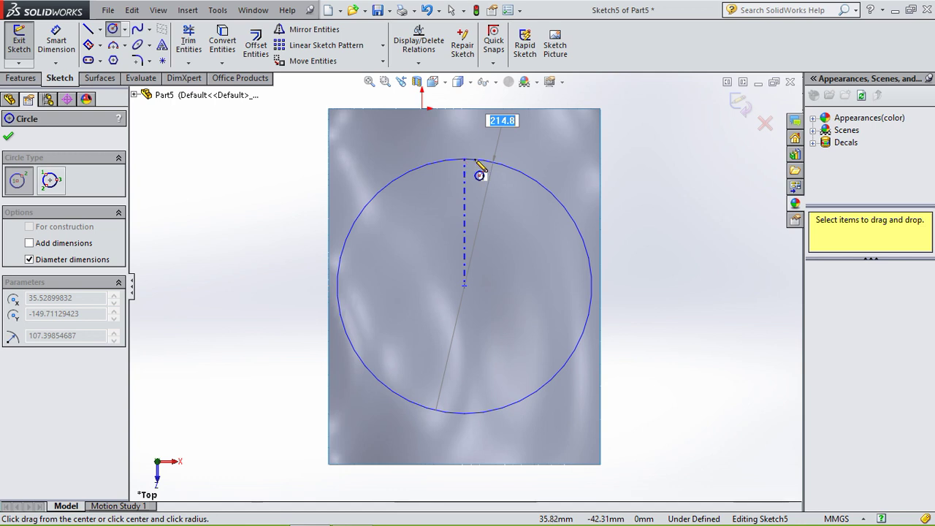
pyautogui.click(476, 161)
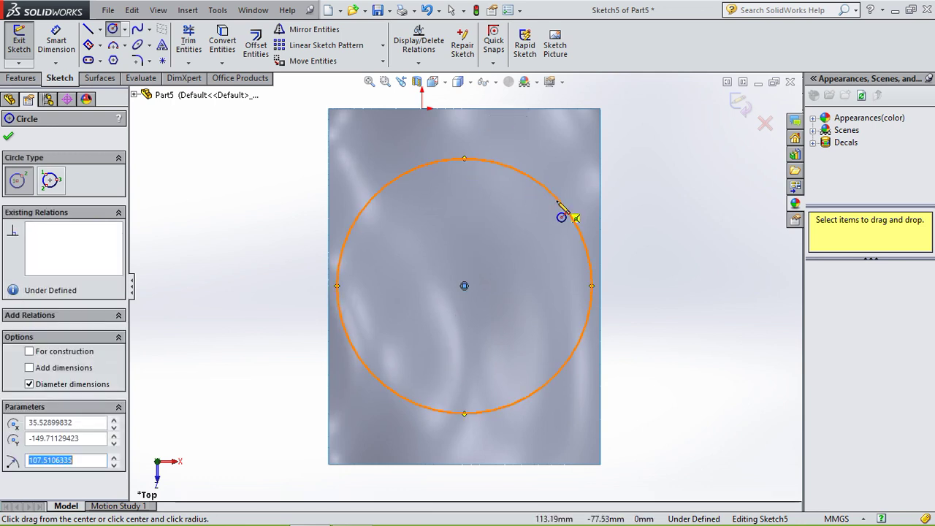
pyautogui.press('Escape')
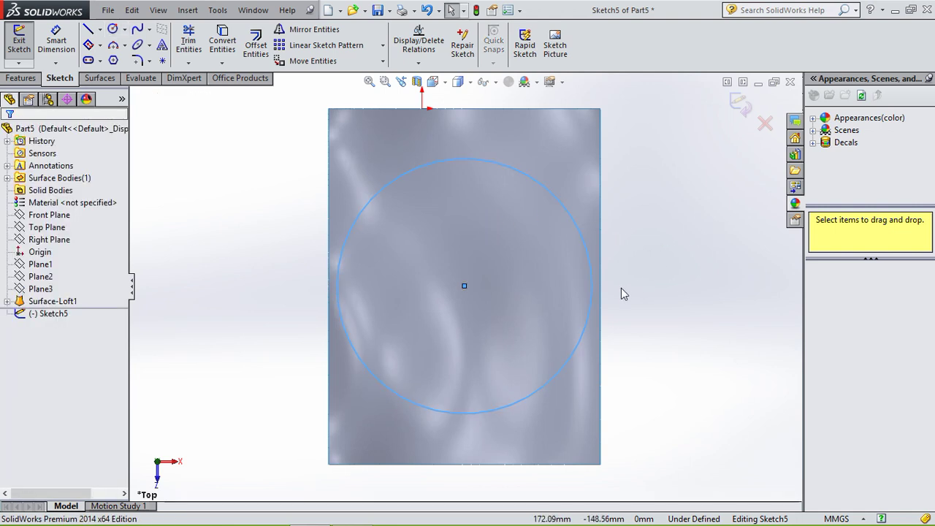
pyautogui.moveTo(622, 292); pyautogui.dragTo(599, 176, button='middle')
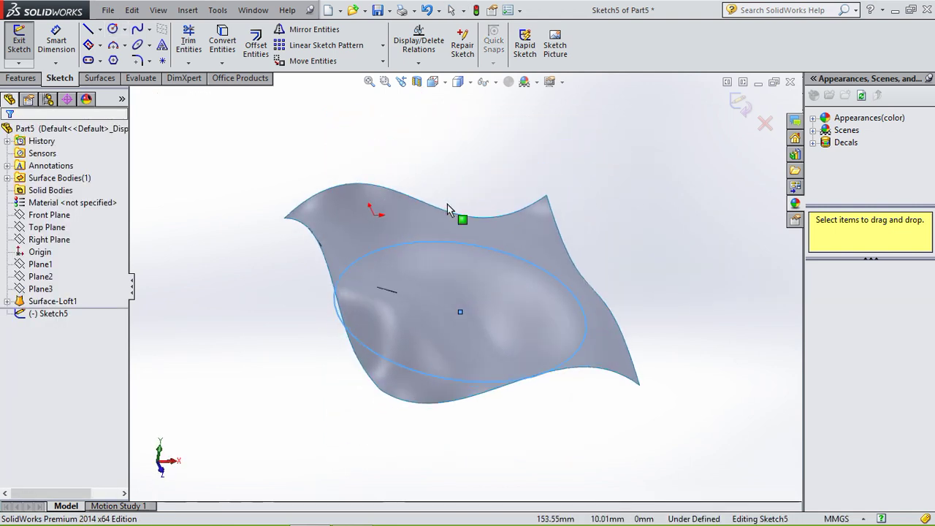
# Extrude the ellipse sketch as an 80 mm blind surface wall through the wavy lofted sheet
pyautogui.click(103, 78)
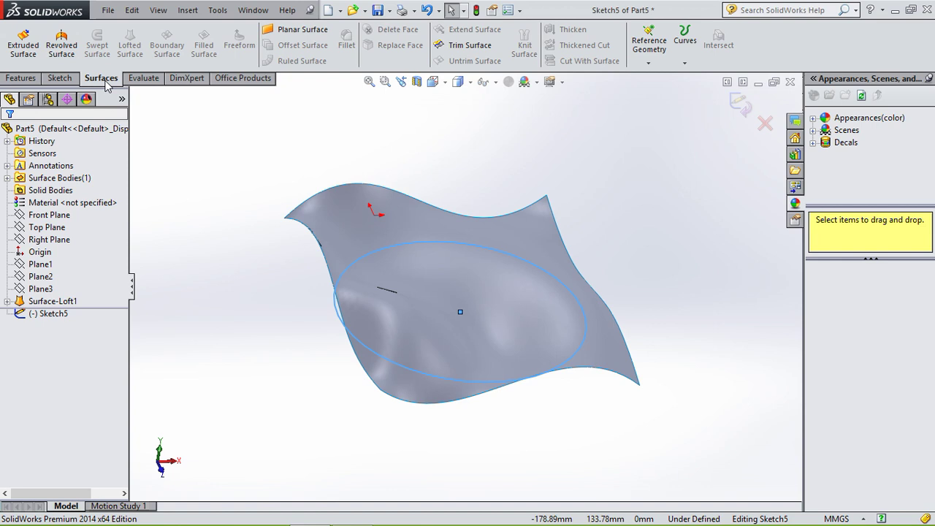
pyautogui.click(31, 56)
pyautogui.moveTo(643, 291); pyautogui.dragTo(661, 252, button='middle')
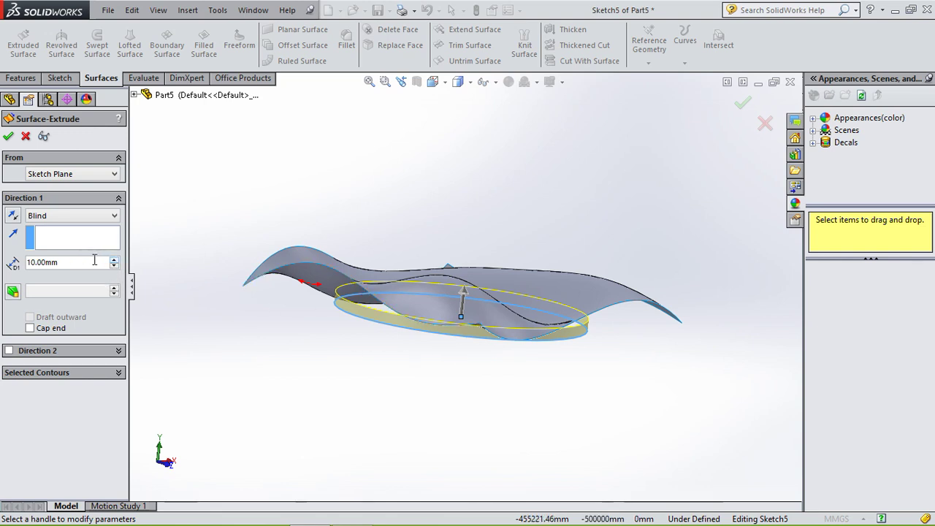
pyautogui.scroll(7, 113, 260)
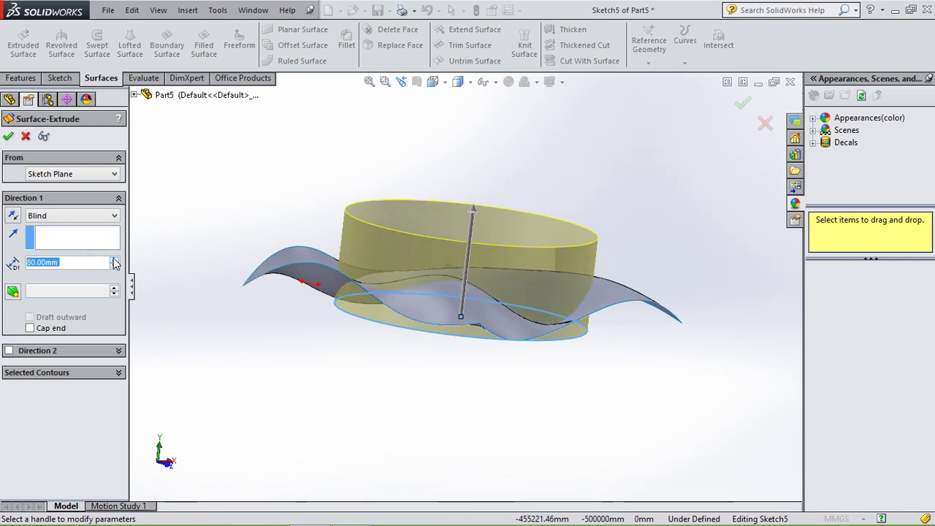
pyautogui.moveTo(748, 278); pyautogui.dragTo(730, 241, button='middle')
pyautogui.moveTo(621, 438); pyautogui.dragTo(605, 238, button='middle')
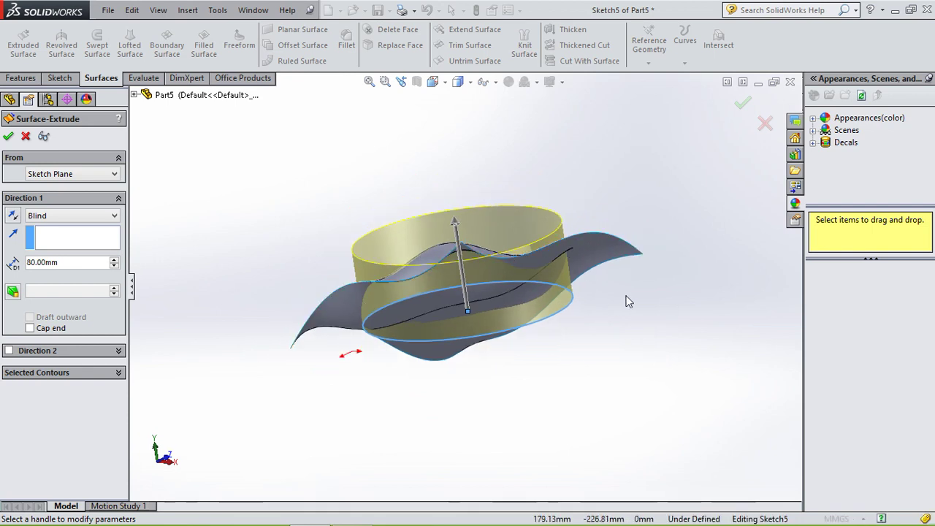
pyautogui.moveTo(626, 298); pyautogui.dragTo(348, 302, button='middle')
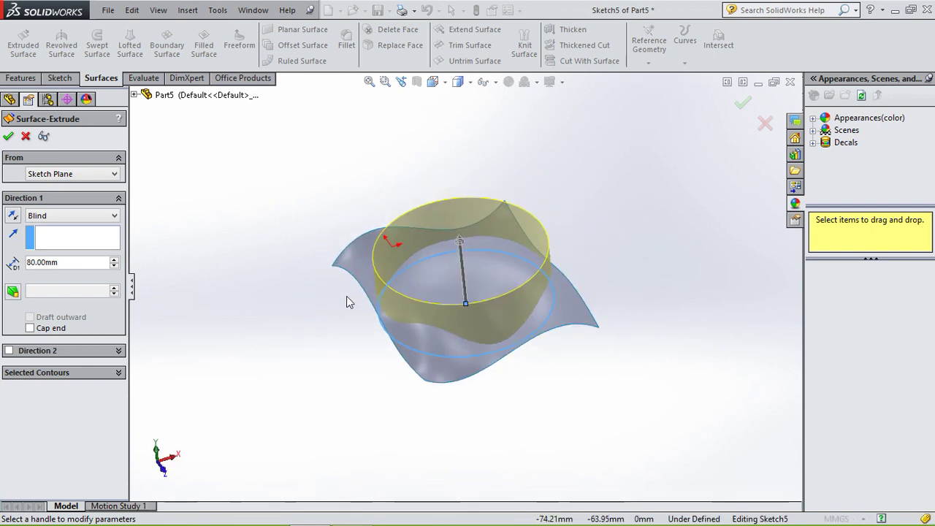
pyautogui.click(8, 137)
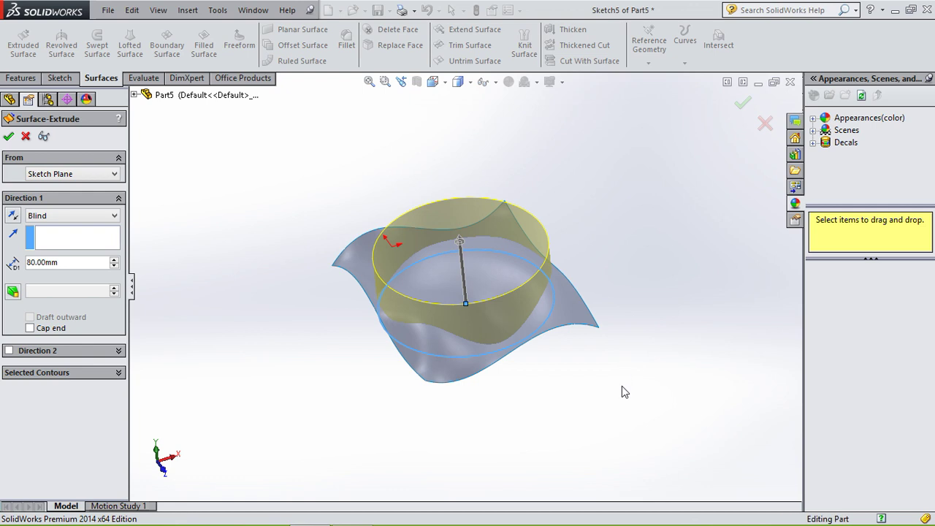
pyautogui.moveTo(564, 399); pyautogui.dragTo(547, 362, button='middle')
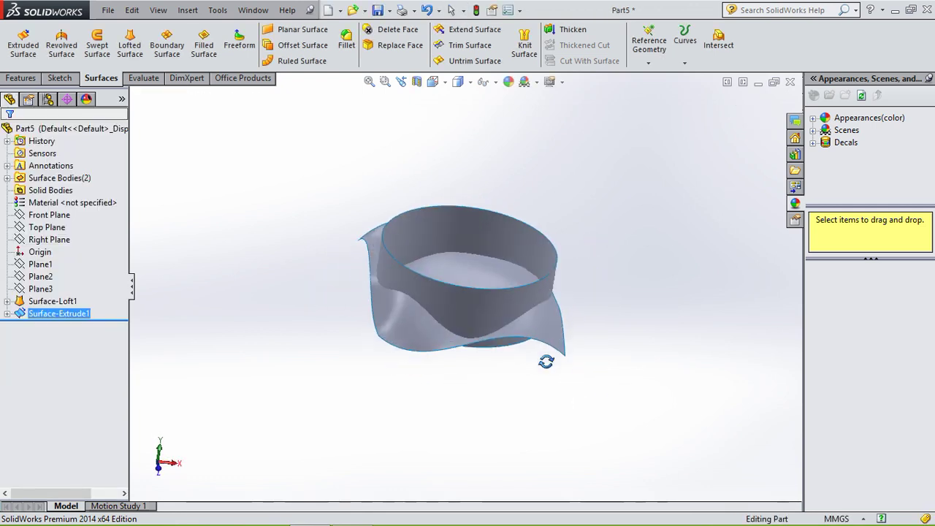
pyautogui.click(475, 303)
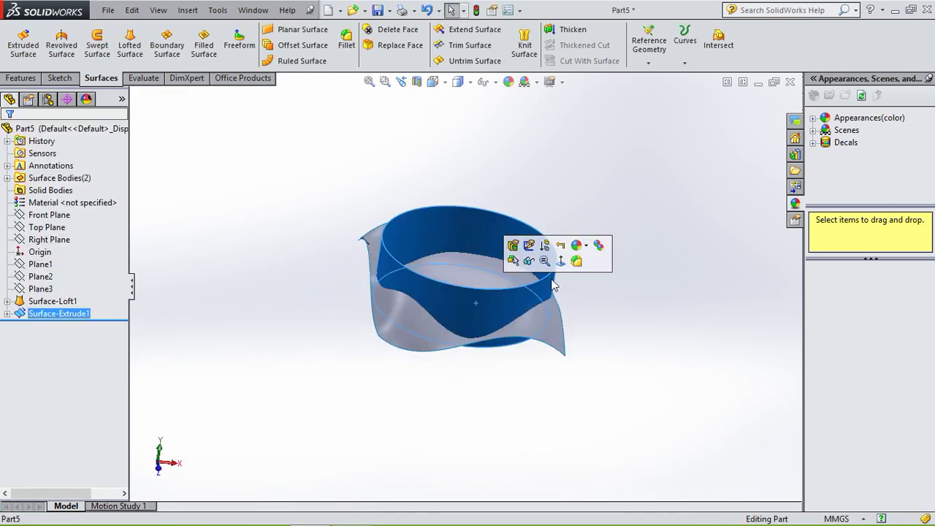
pyautogui.click(677, 292)
pyautogui.moveTo(668, 315); pyautogui.dragTo(572, 330, button='middle')
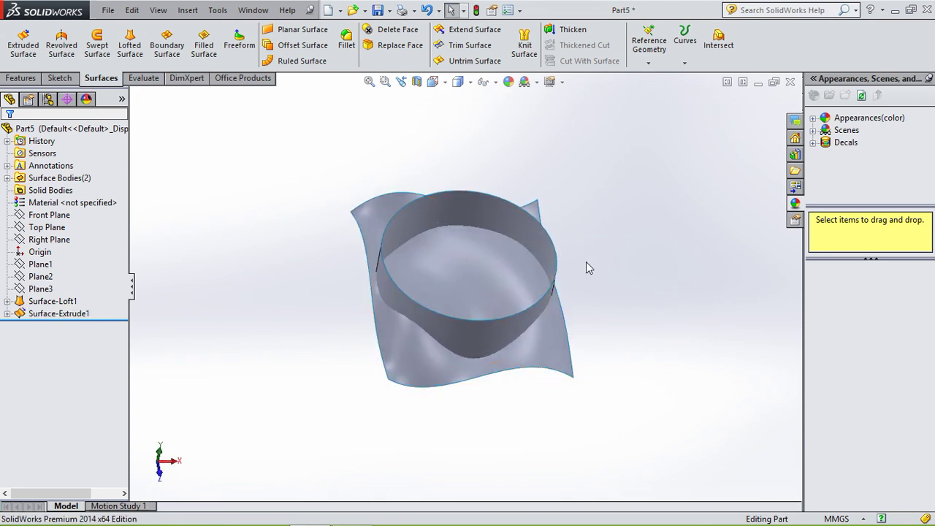
pyautogui.moveTo(586, 267); pyautogui.dragTo(716, 377, button='middle')
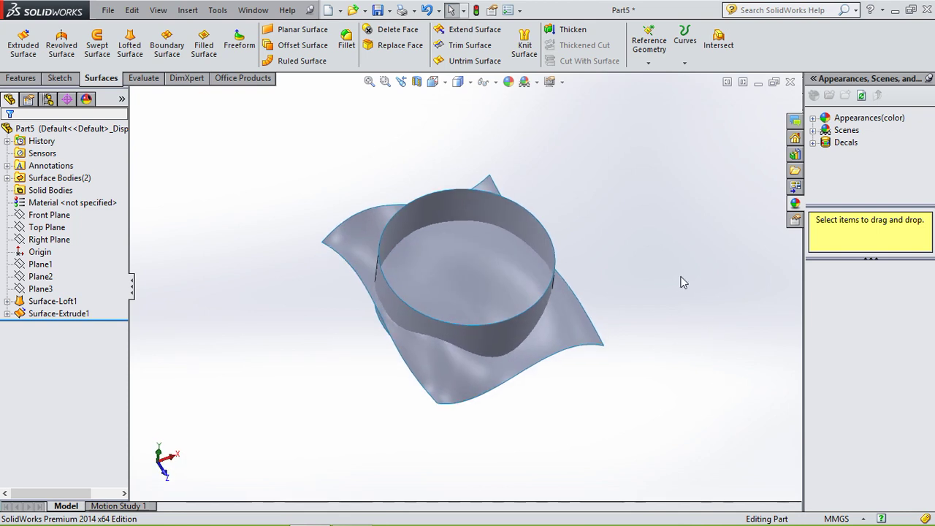
pyautogui.click(480, 47)
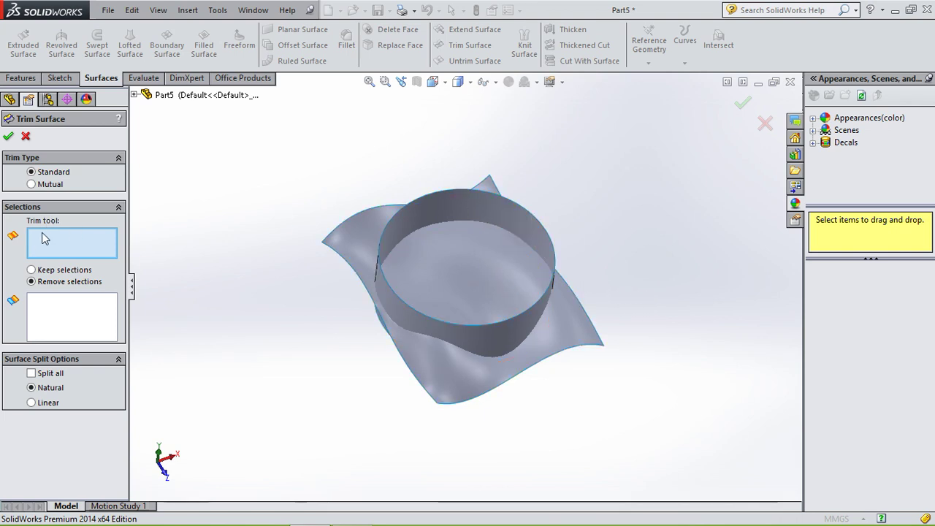
# Trim the lofted sheet with Surface-Extrude1, removing the outer part to keep the inner patch
pyautogui.click(507, 226)
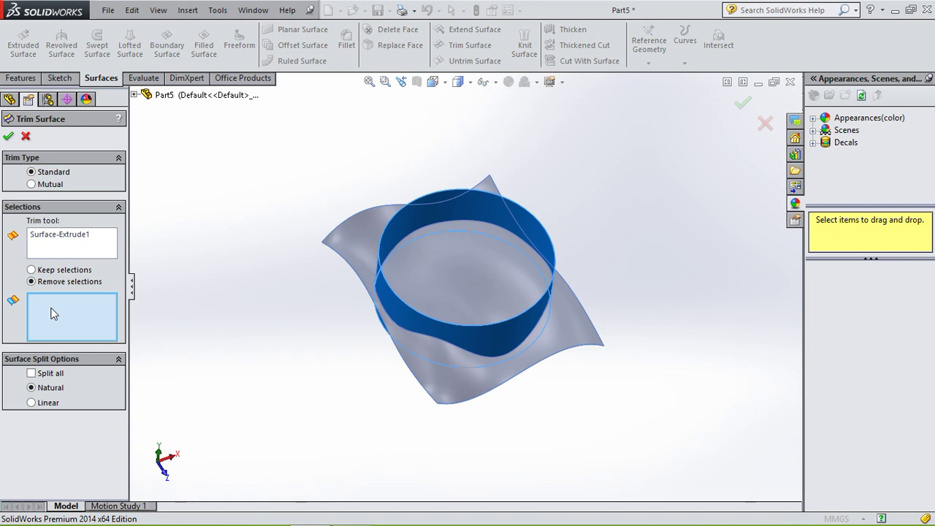
pyautogui.click(429, 360)
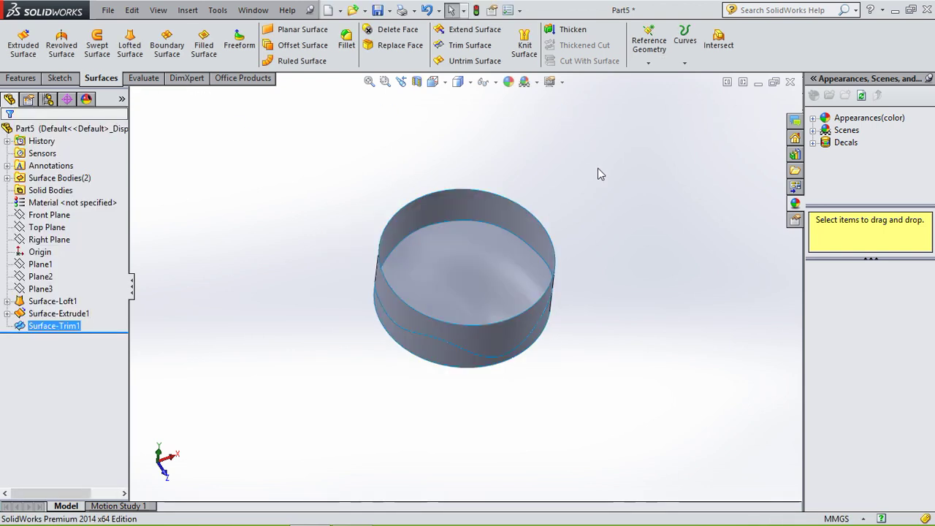
pyautogui.moveTo(598, 240); pyautogui.dragTo(570, 241, button='middle')
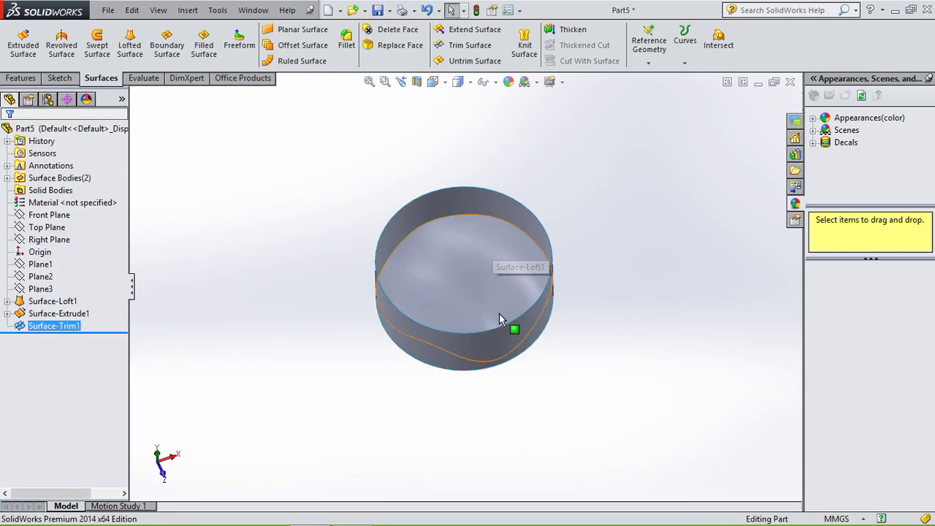
# Hide the elliptical extruded wall, Surface-Extrude1
pyautogui.click(680, 359)
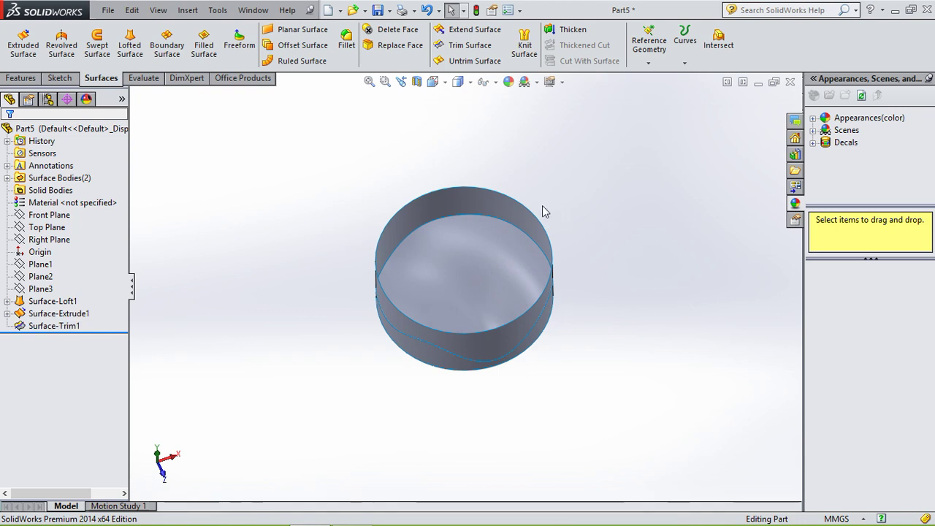
pyautogui.click(493, 208)
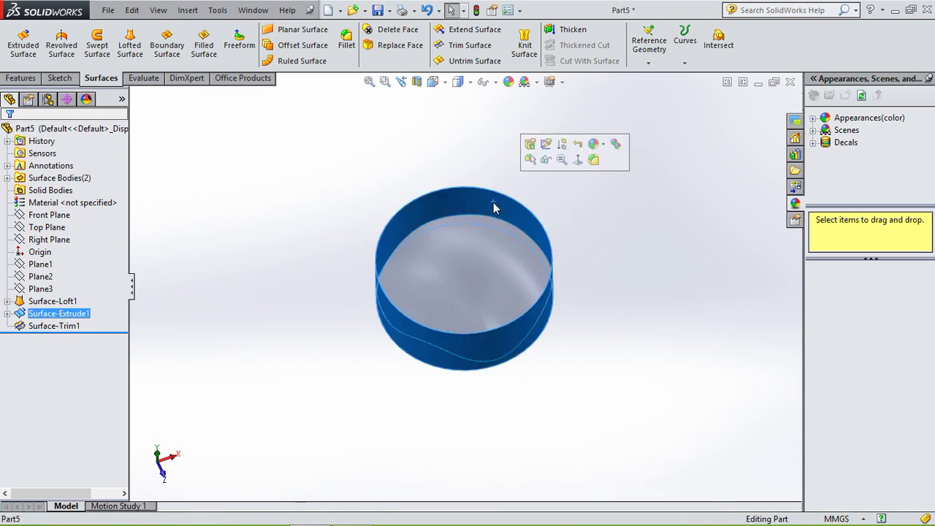
pyautogui.click(548, 161)
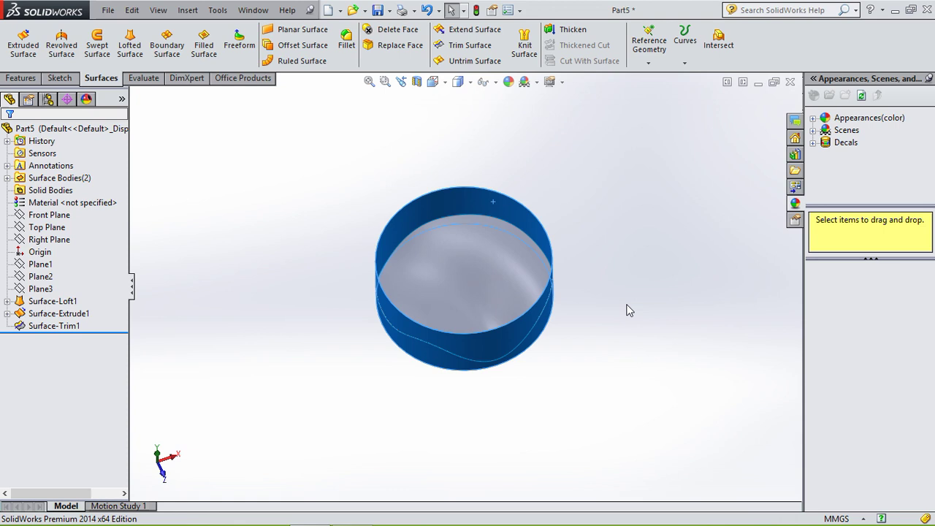
pyautogui.moveTo(626, 309); pyautogui.dragTo(452, 395, button='middle')
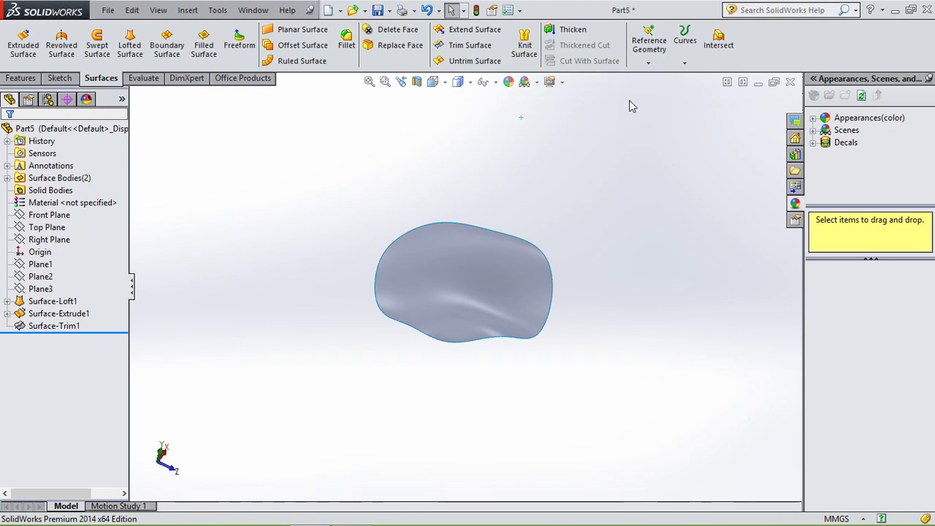
# Select the trimmed elliptical patch and bring up Thicken at its default 10.00 mm
pyautogui.click(509, 285)
pyautogui.moveTo(646, 280); pyautogui.dragTo(683, 236, button='middle')
pyautogui.click(568, 33)
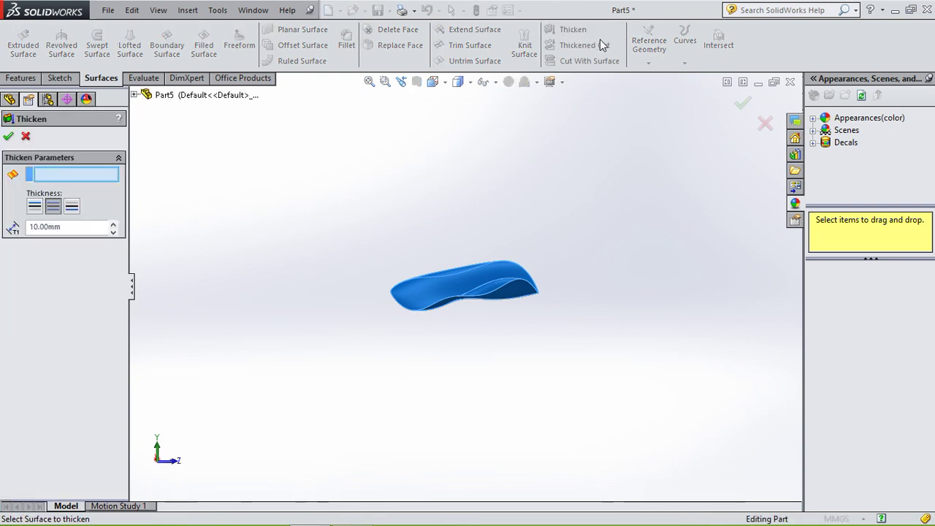
pyautogui.moveTo(592, 262); pyautogui.dragTo(591, 284, button='middle')
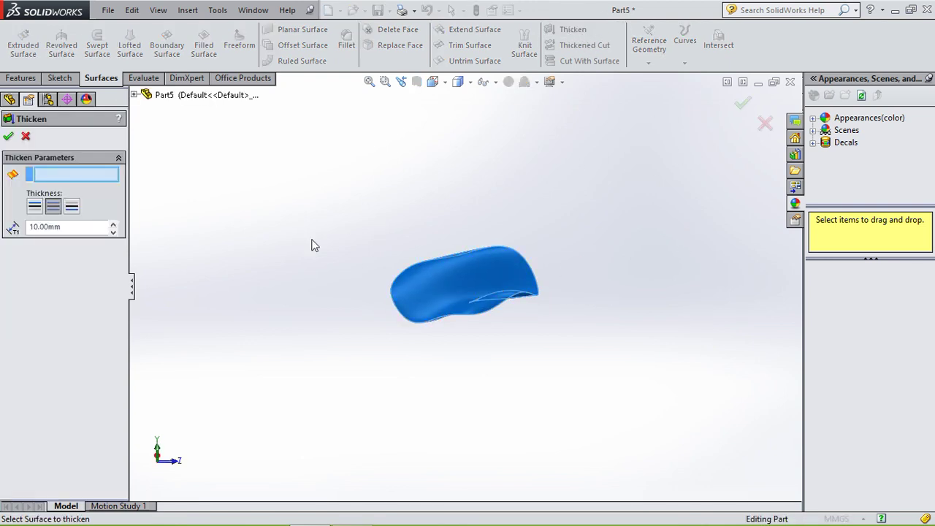
pyautogui.moveTo(311, 245); pyautogui.dragTo(480, 319, button='middle')
pyautogui.scroll(-3, 501, 385)
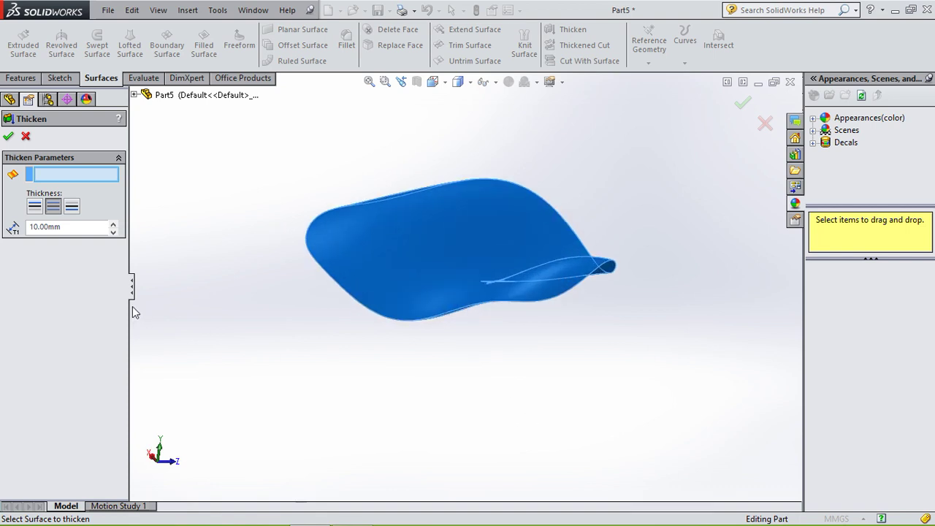
pyautogui.click(455, 252)
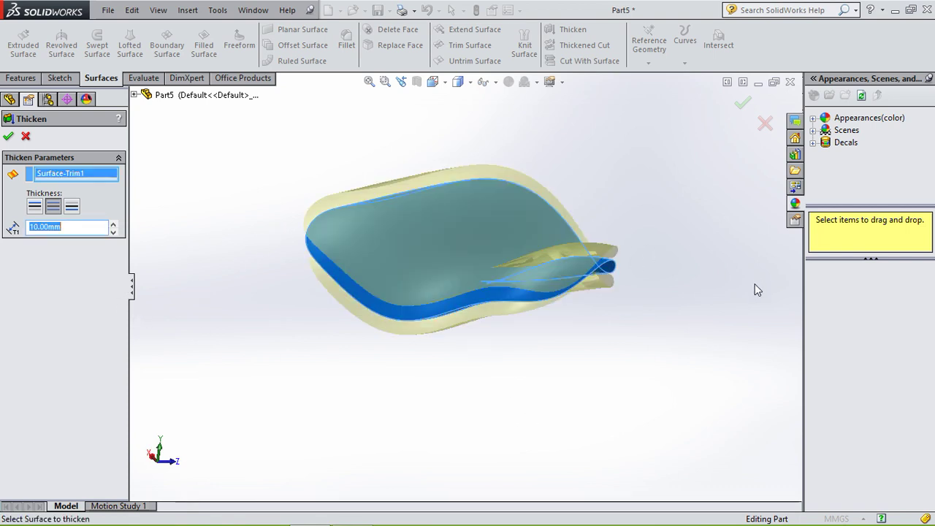
pyautogui.moveTo(476, 443); pyautogui.dragTo(478, 396, button='middle')
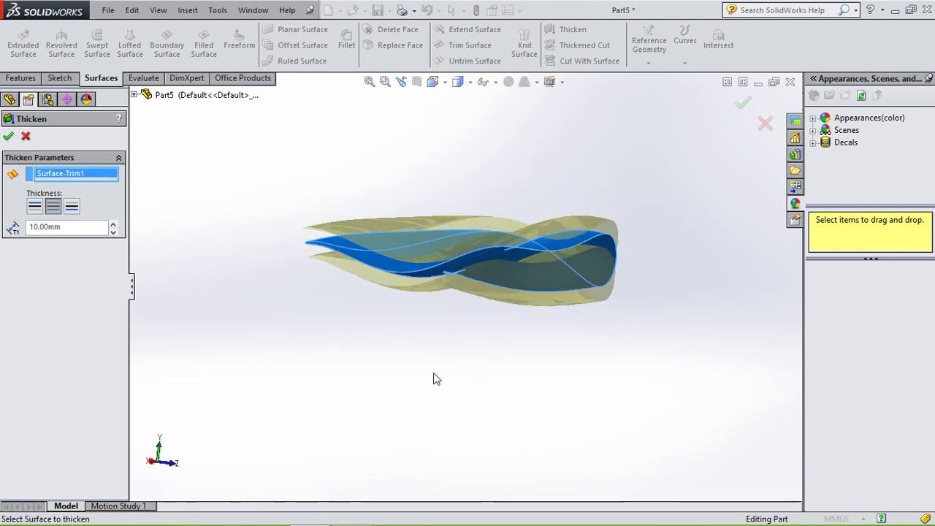
pyautogui.click(34, 210)
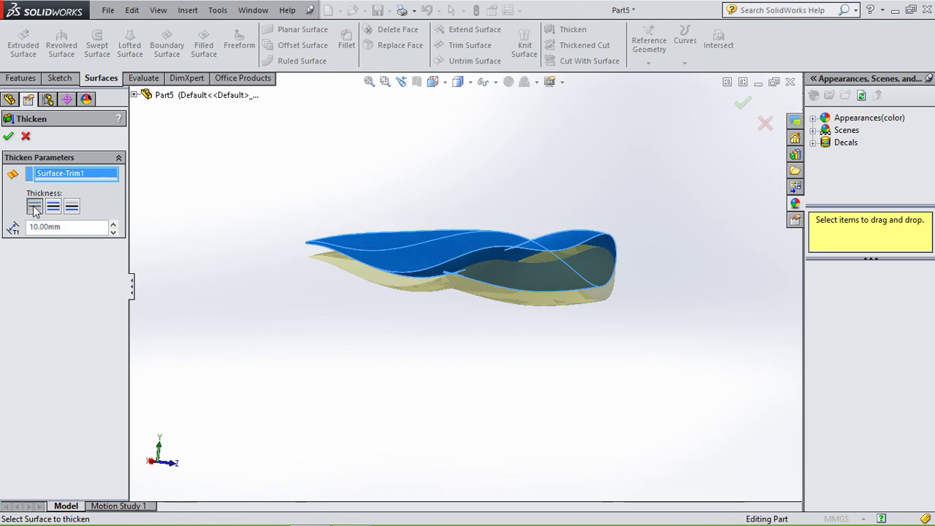
pyautogui.click(72, 207)
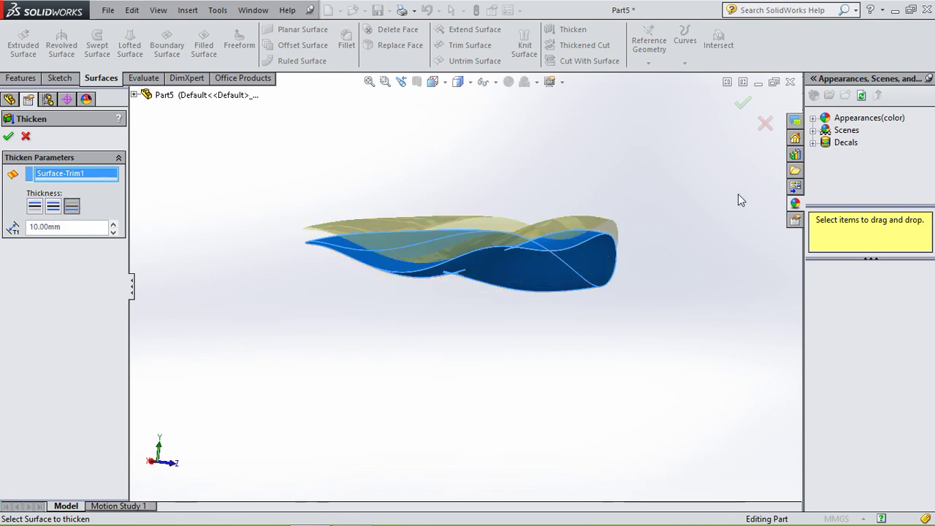
pyautogui.moveTo(737, 198); pyautogui.dragTo(700, 260, button='middle')
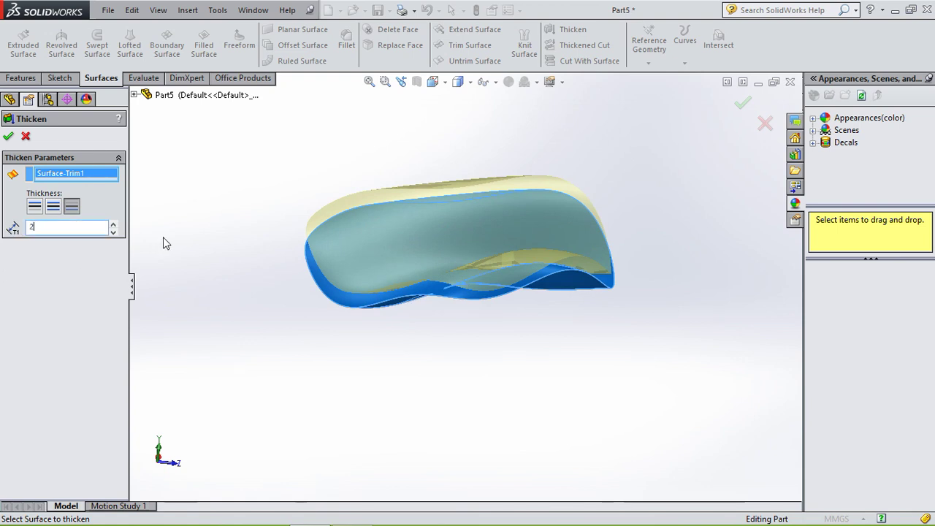
pyautogui.press('Return')
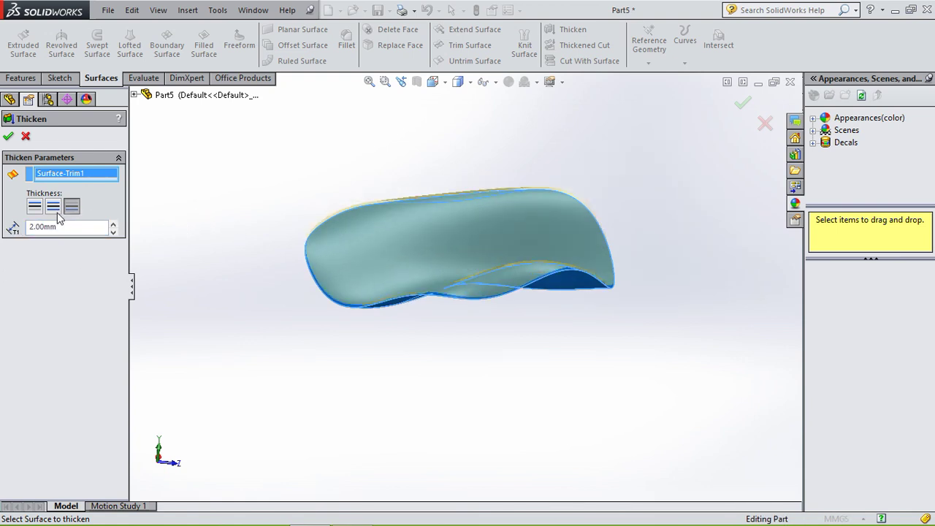
pyautogui.click(62, 207)
pyautogui.moveTo(651, 378); pyautogui.dragTo(692, 322, button='middle')
pyautogui.click(8, 137)
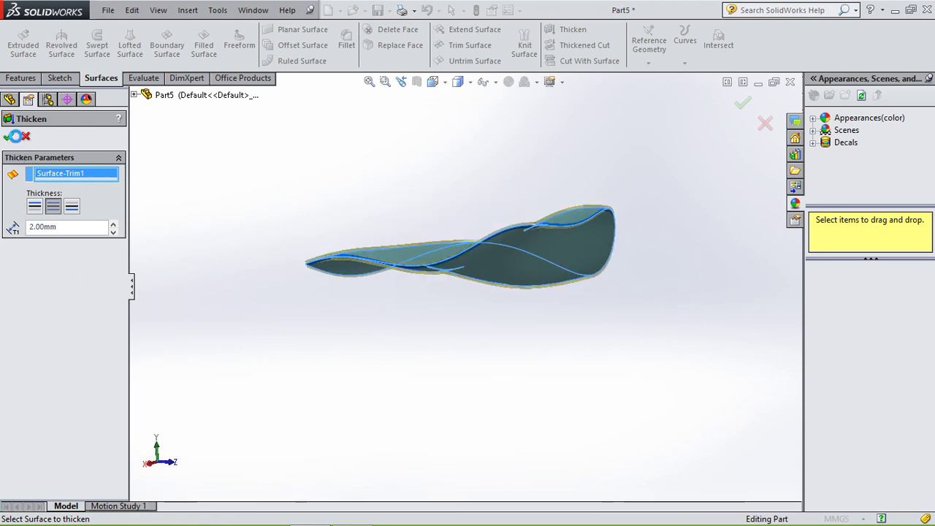
pyautogui.moveTo(639, 183); pyautogui.dragTo(614, 274, button='middle')
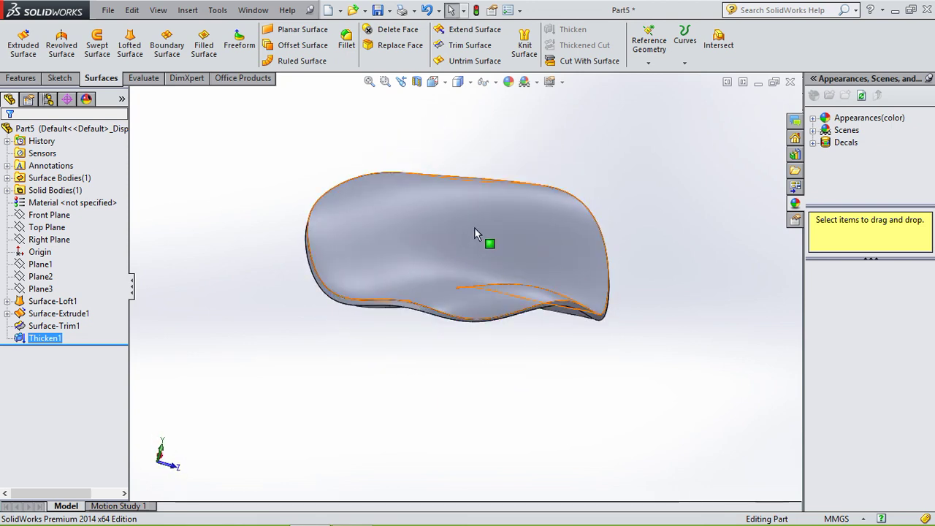
pyautogui.click(480, 181)
pyautogui.moveTo(629, 335); pyautogui.dragTo(481, 240, button='middle')
pyautogui.click(599, 196)
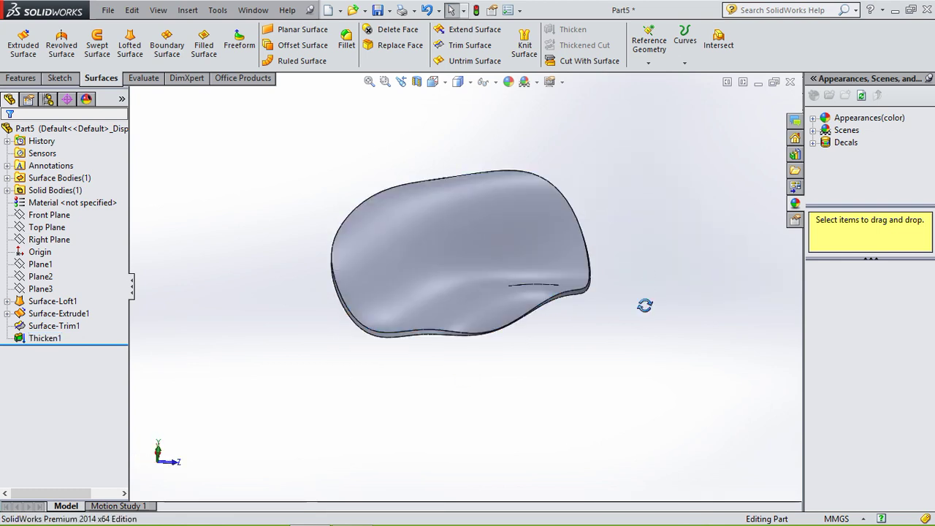
pyautogui.moveTo(644, 305); pyautogui.dragTo(483, 246, button='middle')
pyautogui.moveTo(676, 307); pyautogui.dragTo(662, 382, button='middle')
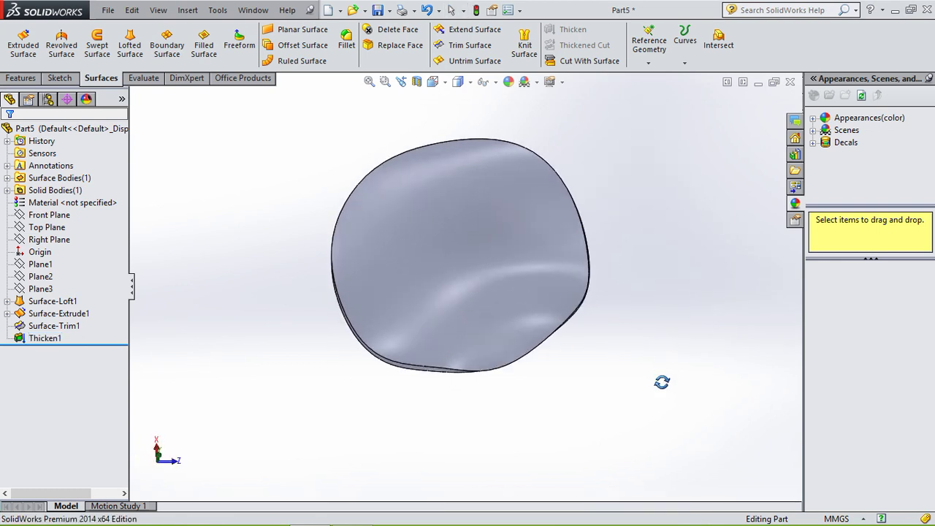
pyautogui.click(537, 213)
pyautogui.moveTo(693, 319); pyautogui.dragTo(288, 324, button='middle')
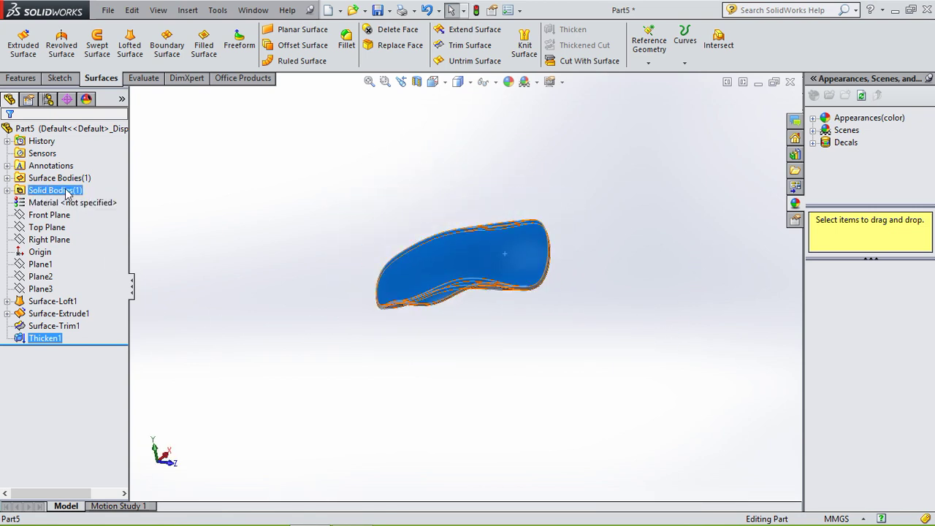
pyautogui.moveTo(537, 284); pyautogui.dragTo(577, 296, button='middle')
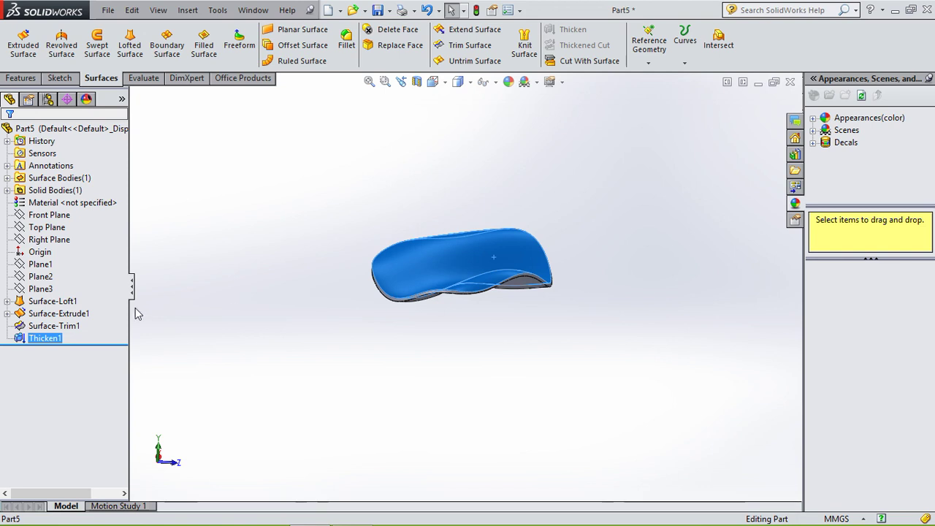
# Delete Thicken1, then delete Surface-Trim1 and Surface-Extrude1 together
pyautogui.rightClick(45, 338)
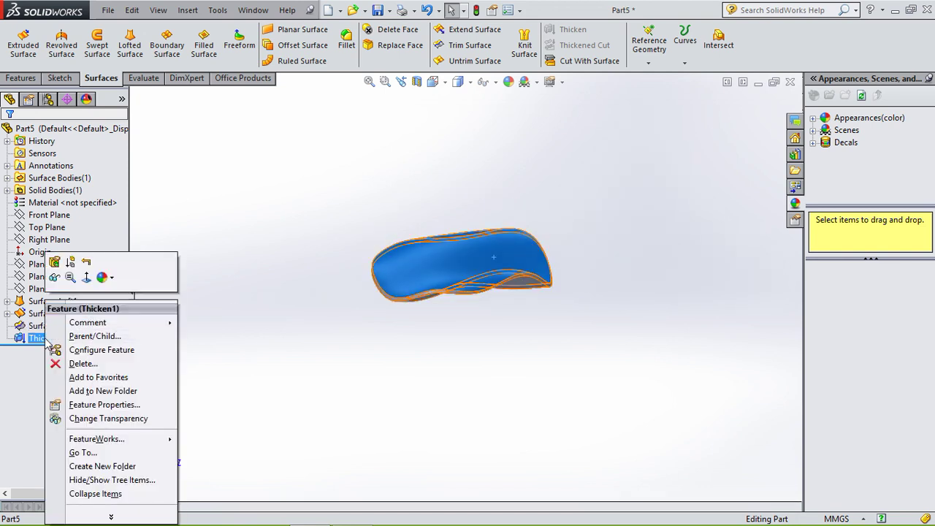
pyautogui.click(82, 363)
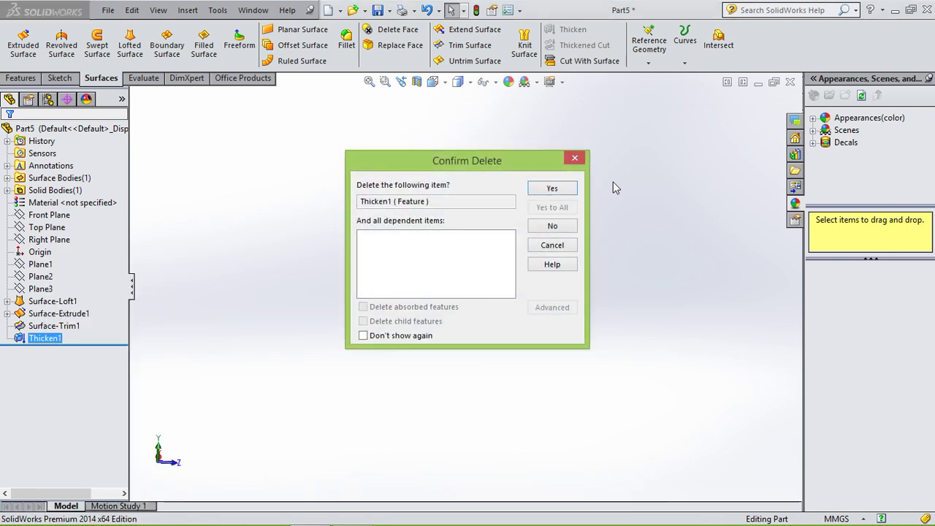
pyautogui.click(552, 188)
pyautogui.click(70, 326)
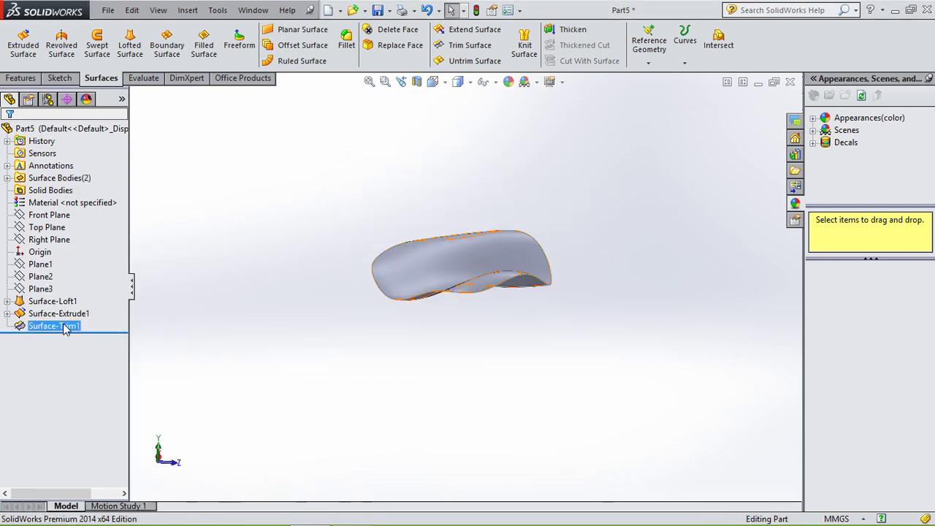
pyautogui.keyDown('ctrl'); pyautogui.click(59, 313); pyautogui.keyUp('ctrl')
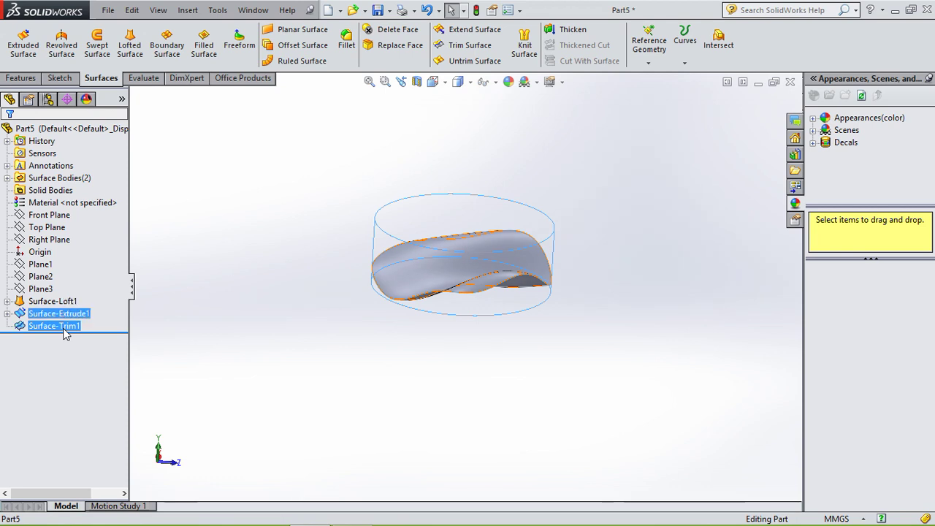
pyautogui.rightClick(65, 333)
pyautogui.click(137, 365)
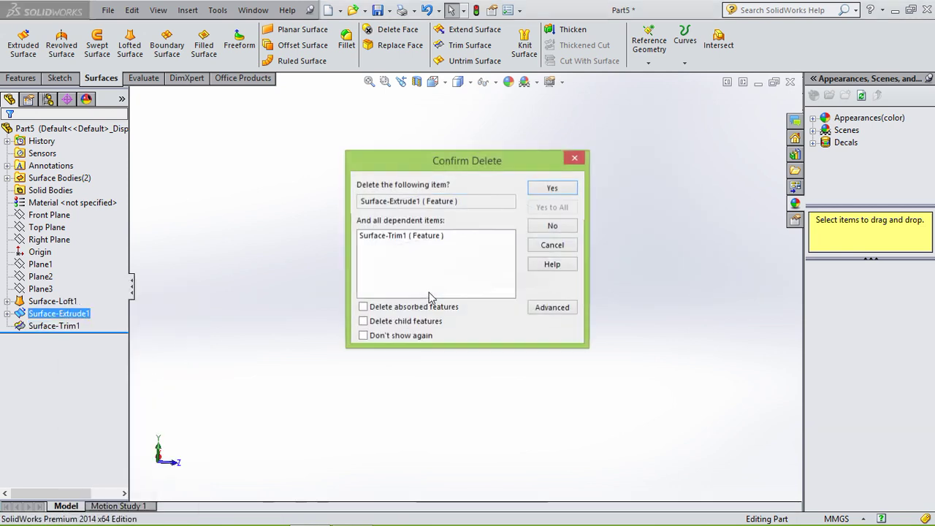
pyautogui.click(550, 188)
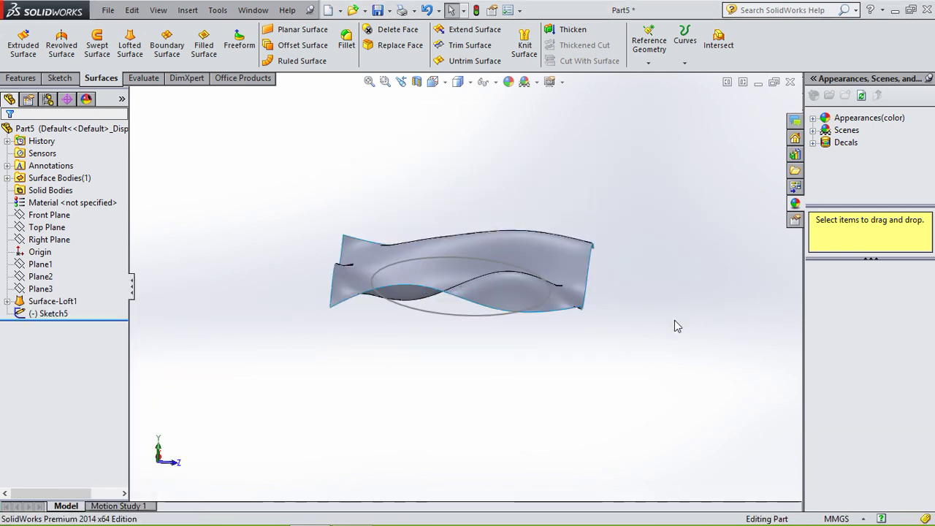
# Delete the Sketch5 circle sketch and begin deleting Surface-Loft1
pyautogui.moveTo(676, 326); pyautogui.dragTo(628, 366, button='middle')
pyautogui.rightClick(55, 314)
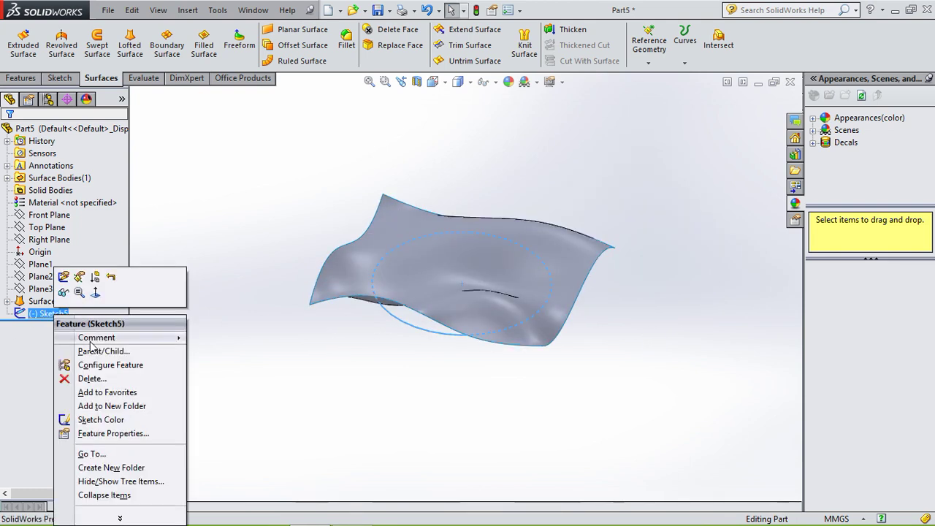
pyautogui.click(92, 379)
pyautogui.click(544, 188)
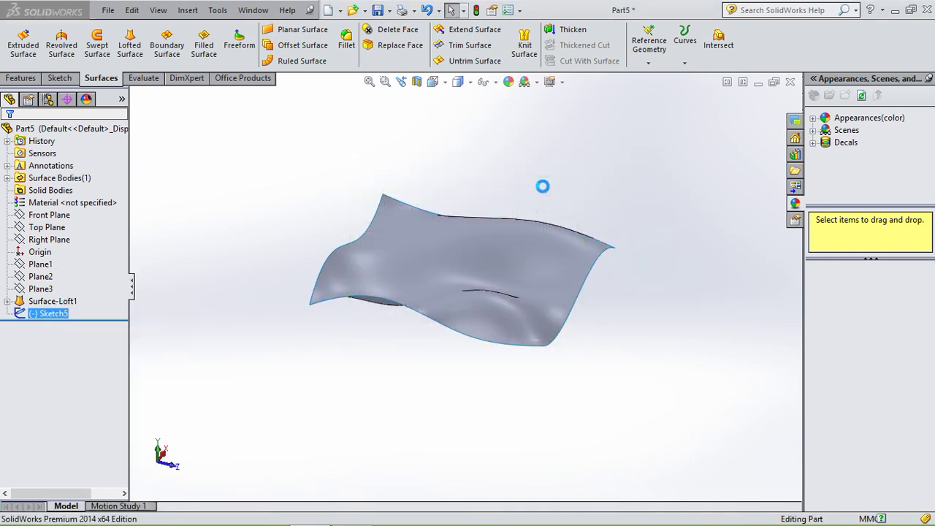
pyautogui.click(8, 301)
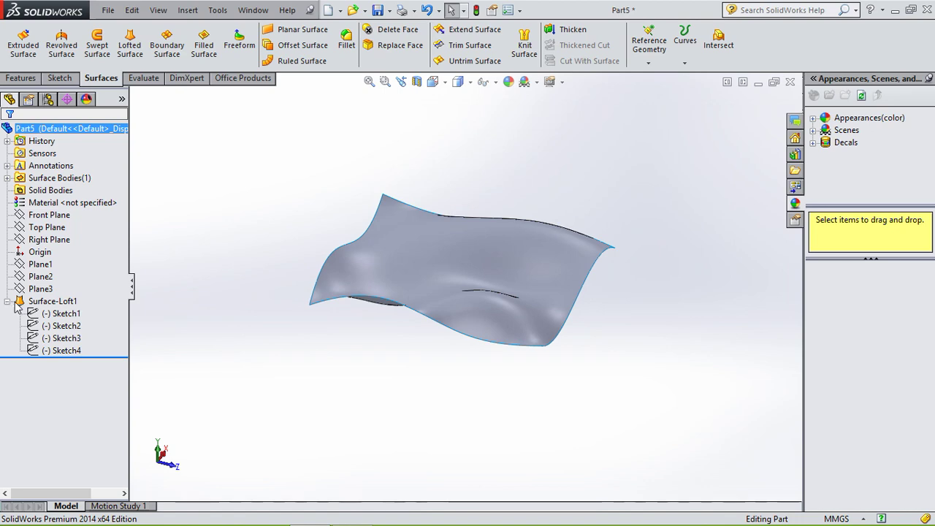
pyautogui.click(52, 301)
pyautogui.rightClick(51, 301)
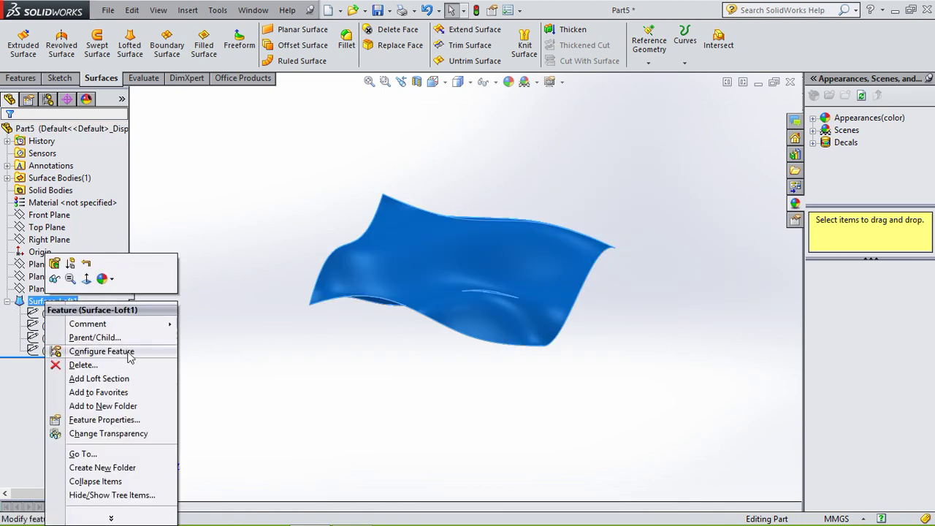
pyautogui.click(84, 365)
# Confirm deleting Surface-Loft1, leaving just the four wavy spline sketches
pyautogui.click(551, 189)
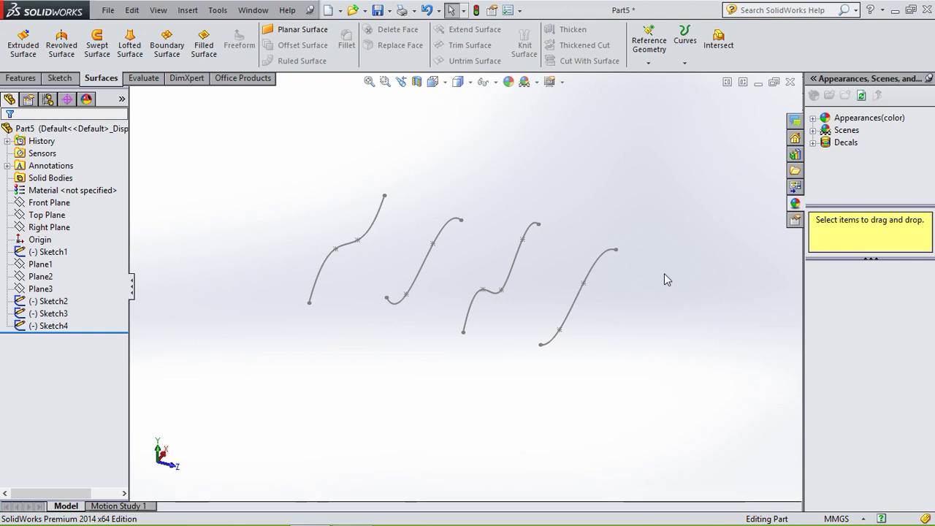
pyautogui.moveTo(649, 338)
pyautogui.mouseDown(button='middle')
pyautogui.moveTo(630, 284)
pyautogui.moveTo(578, 336)
pyautogui.mouseUp(button='middle')
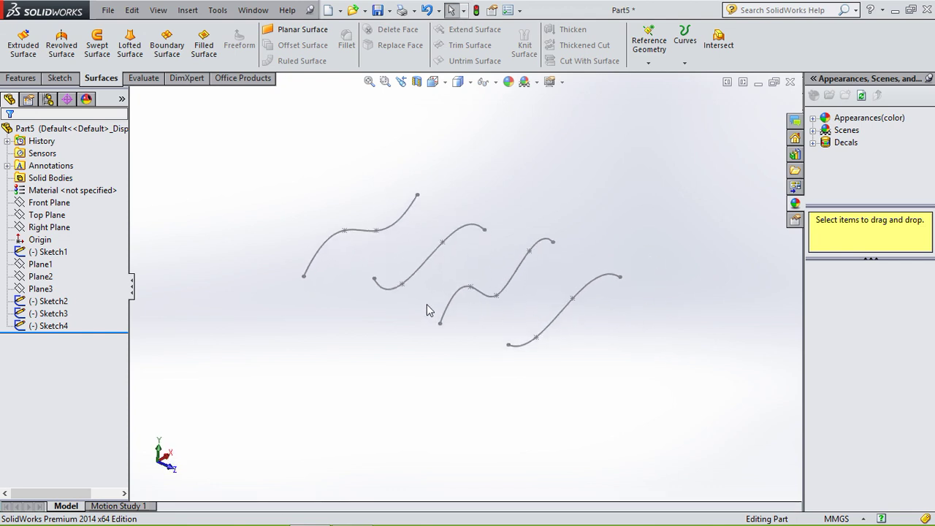
# Create a lofted surface between Sketch4 and Sketch3
pyautogui.click(130, 47)
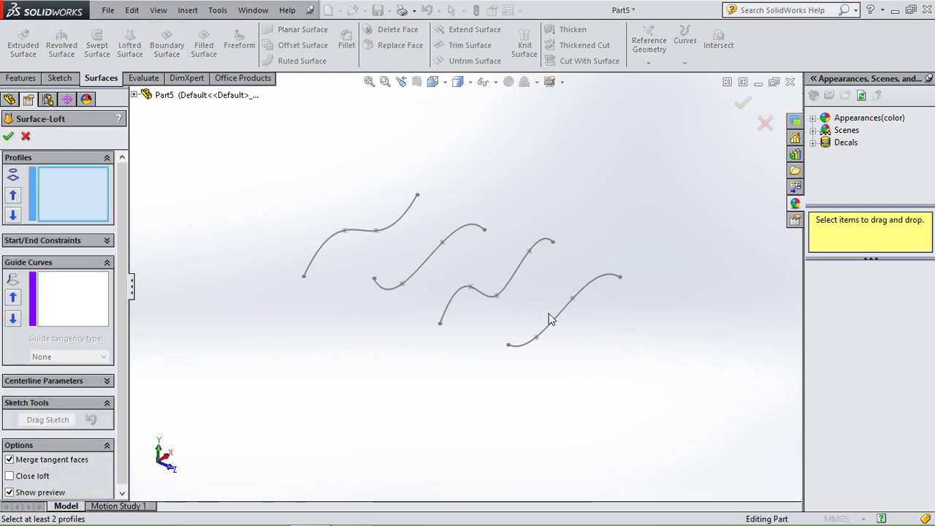
pyautogui.click(532, 307)
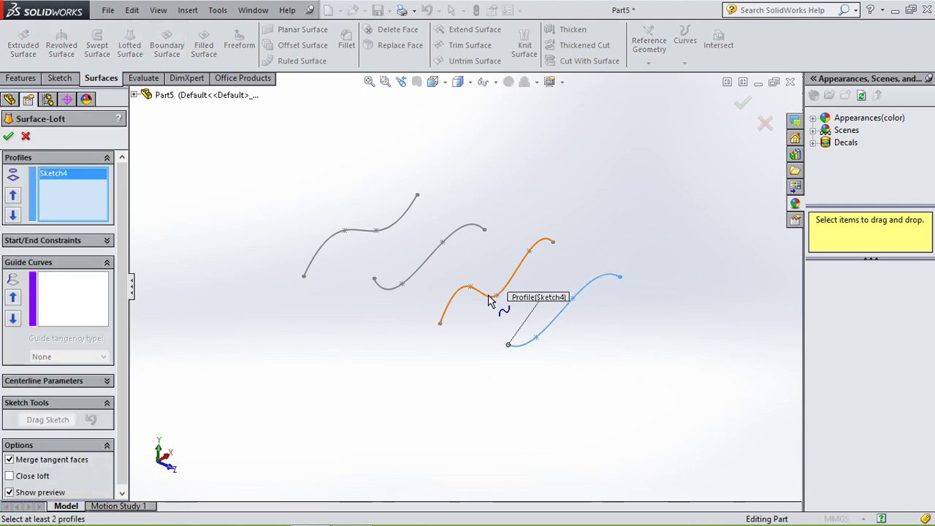
pyautogui.click(489, 300)
pyautogui.moveTo(695, 328)
pyautogui.mouseDown(button='middle')
pyautogui.moveTo(709, 260)
pyautogui.moveTo(720, 307)
pyautogui.mouseUp(button='middle')
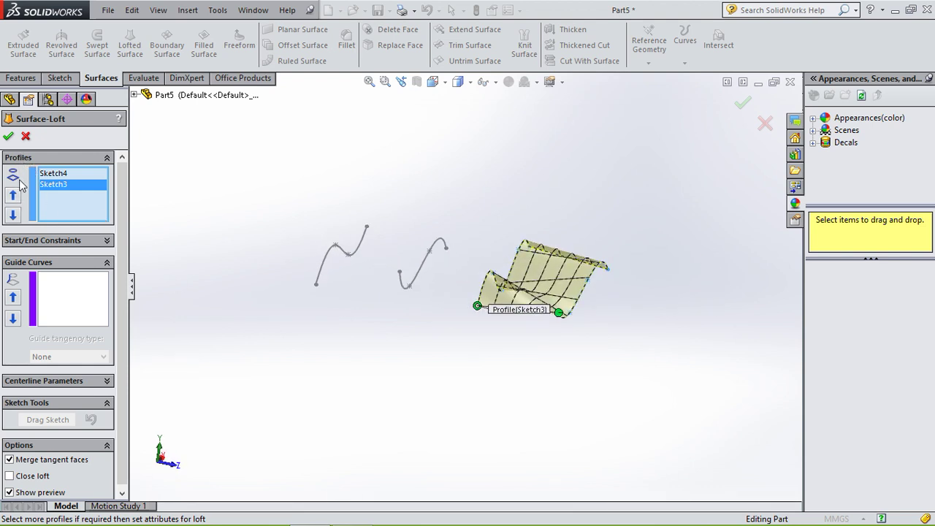
pyautogui.click(107, 242)
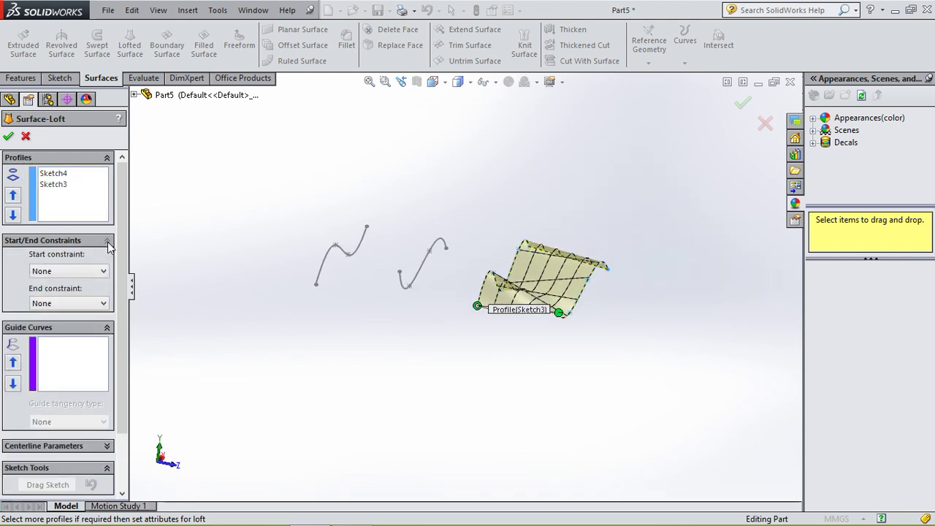
pyautogui.click(11, 137)
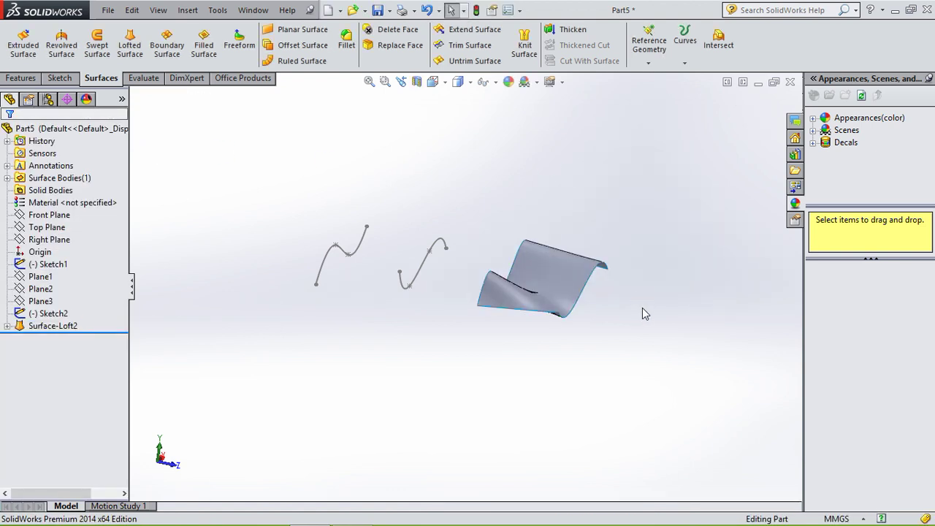
pyautogui.moveTo(642, 308)
pyautogui.mouseDown(button='middle')
pyautogui.moveTo(629, 263)
pyautogui.moveTo(633, 303)
pyautogui.mouseUp(button='middle')
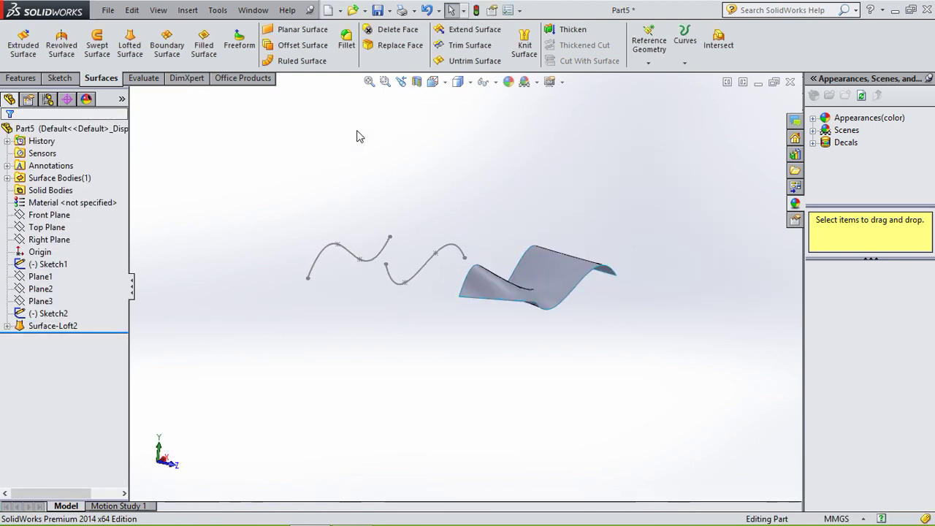
# Create a second lofted surface between Sketch2 and Sketch1
pyautogui.click(130, 44)
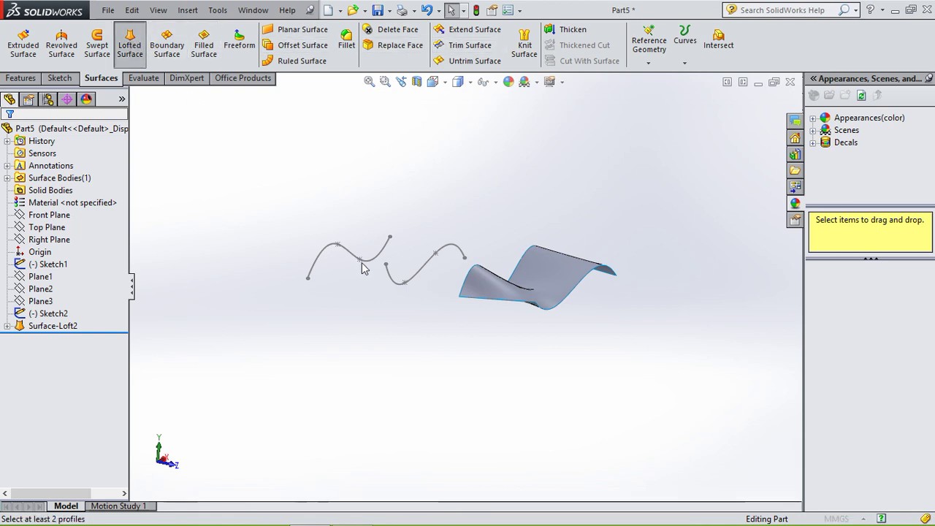
pyautogui.click(391, 282)
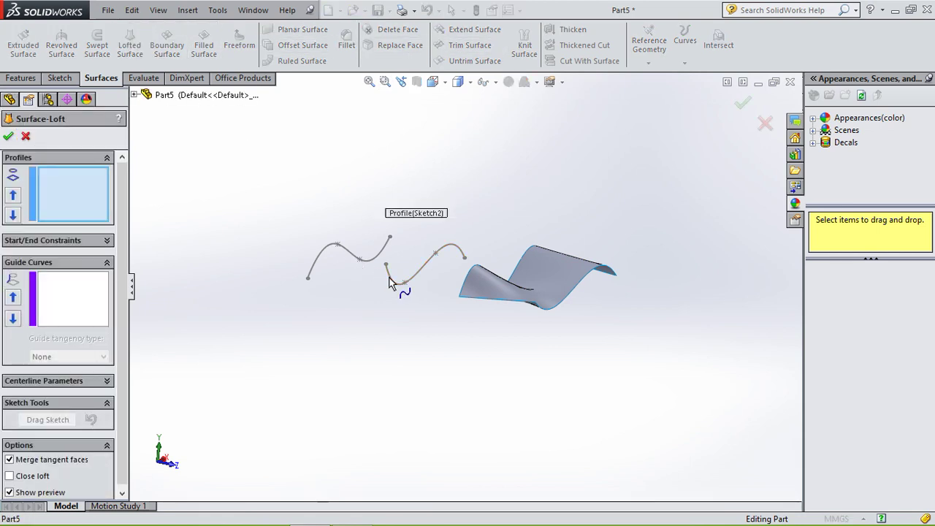
pyautogui.click(311, 273)
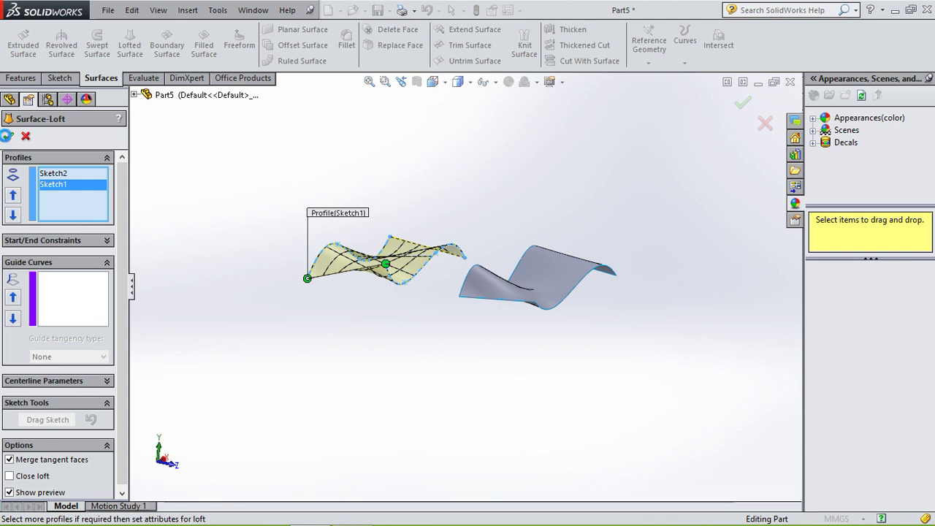
pyautogui.click(9, 137)
pyautogui.moveTo(618, 196)
pyautogui.mouseDown(button='middle')
pyautogui.moveTo(682, 163)
pyautogui.moveTo(679, 204)
pyautogui.moveTo(628, 219)
pyautogui.moveTo(694, 263)
pyautogui.moveTo(652, 209)
pyautogui.moveTo(606, 187)
pyautogui.mouseUp(button='middle')
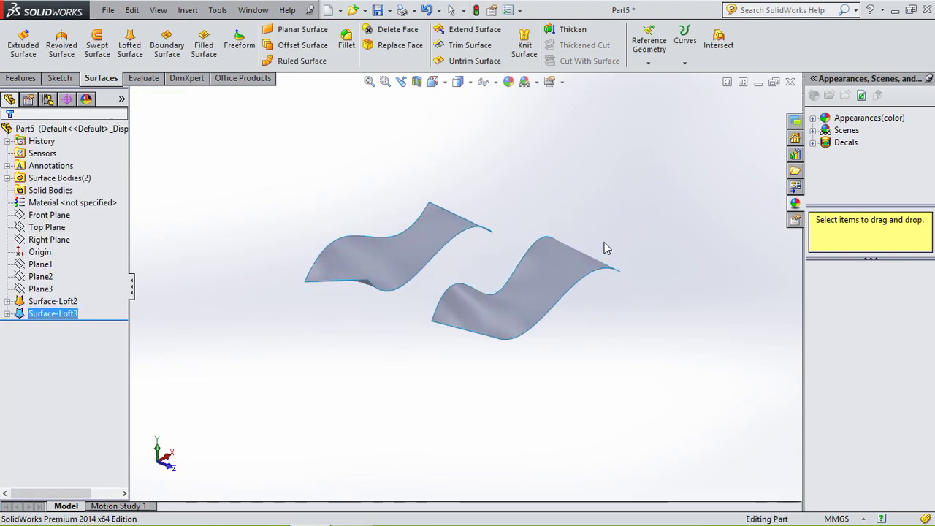
# Start a boundary surface using the two facing loft edges as Direction 1 curves
pyautogui.click(172, 62)
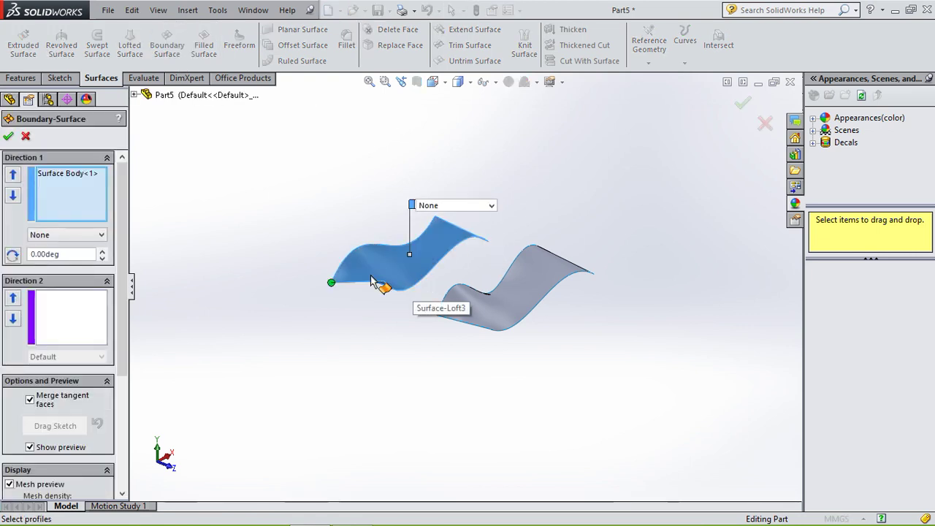
pyautogui.rightClick(82, 194)
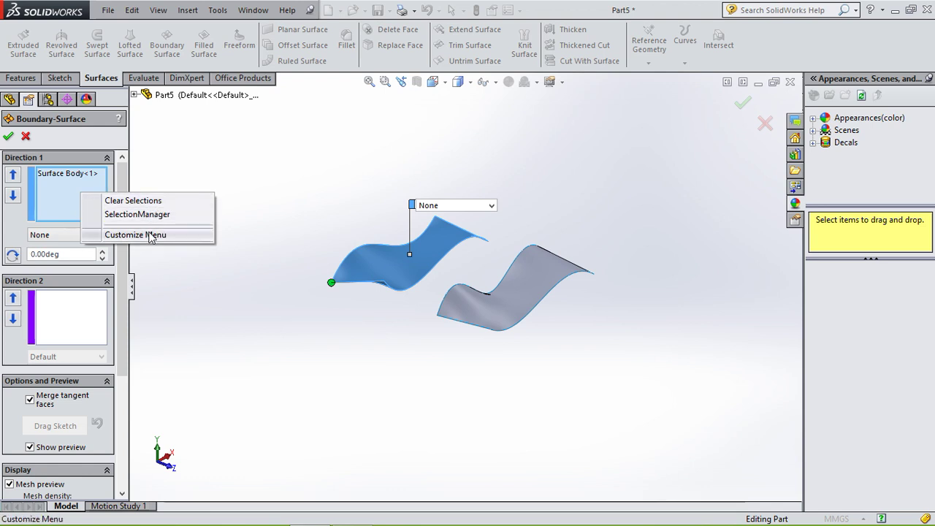
pyautogui.click(154, 200)
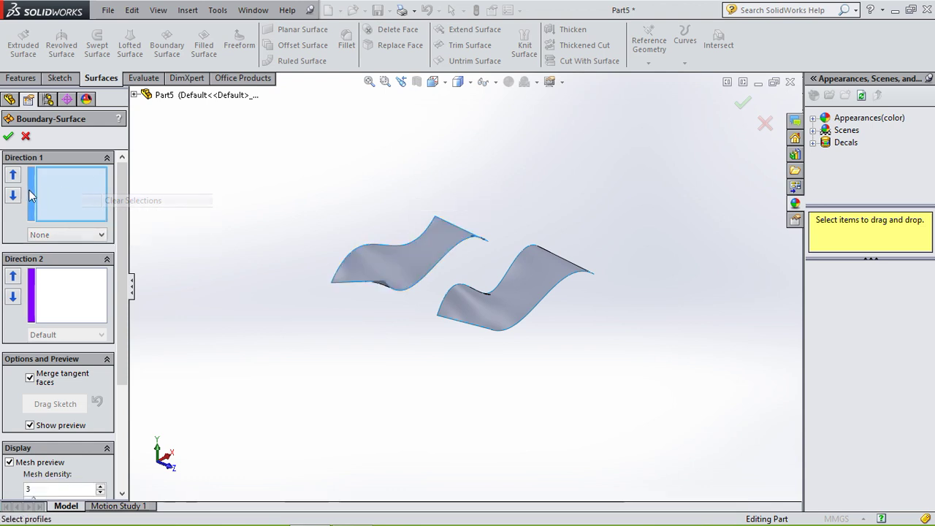
pyautogui.click(418, 290)
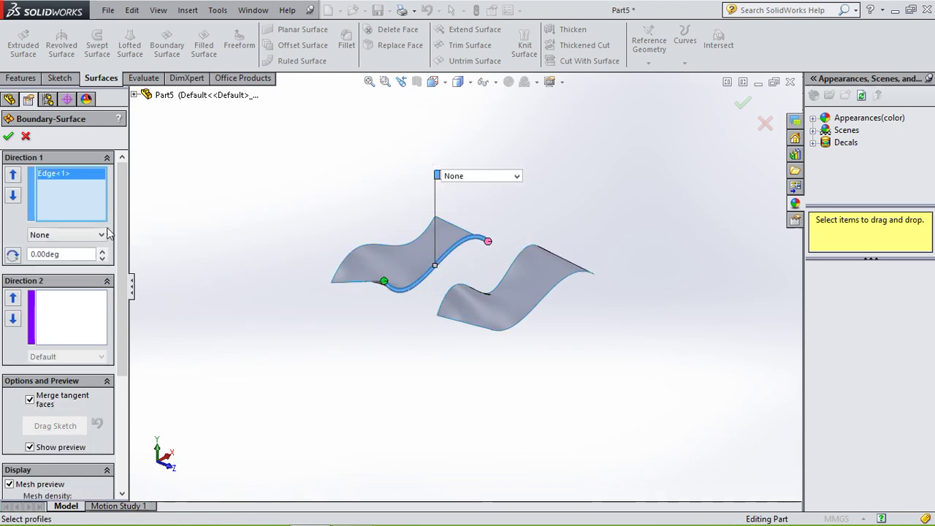
pyautogui.click(459, 313)
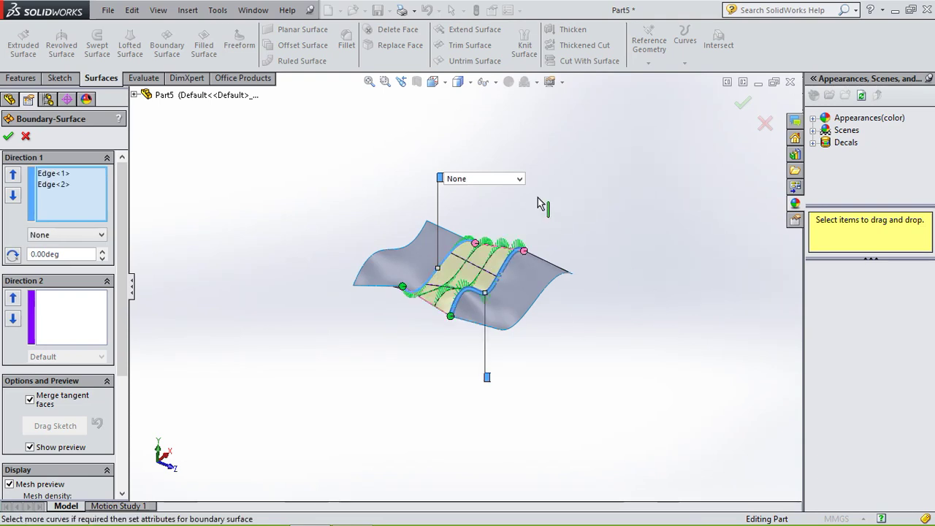
pyautogui.moveTo(538, 198); pyautogui.dragTo(558, 214, button='middle')
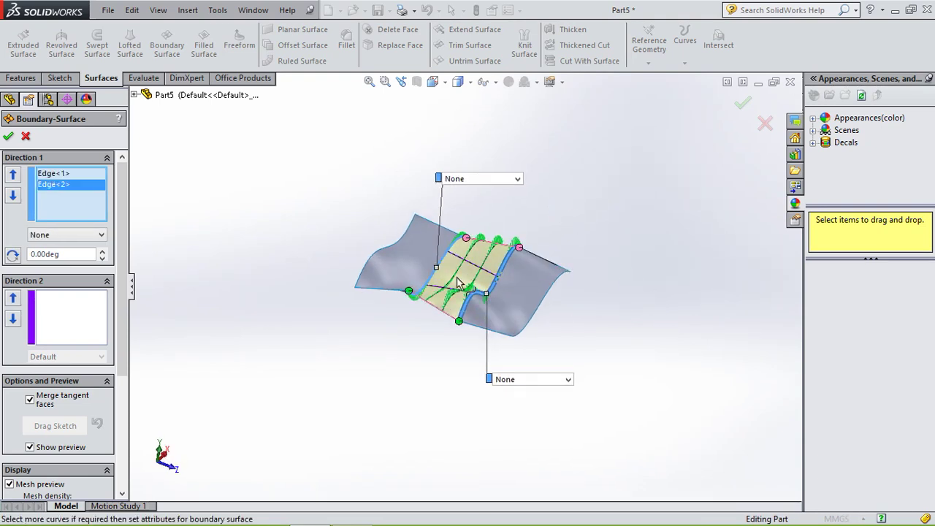
pyautogui.scroll(-5, 458, 282)
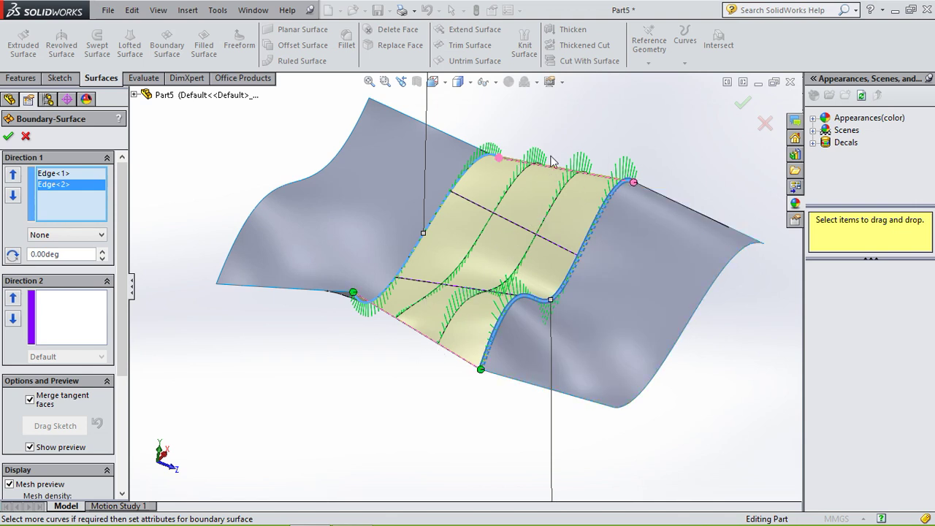
pyautogui.scroll(2, 457, 286)
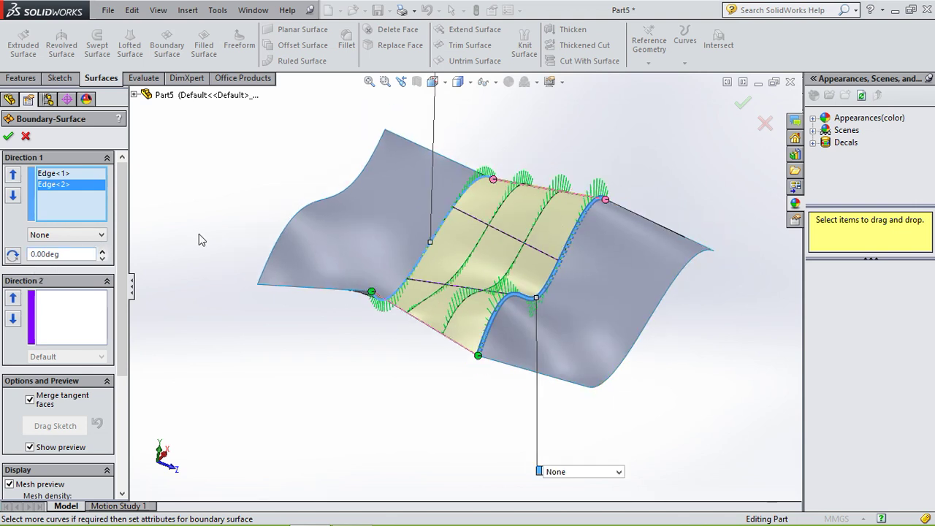
pyautogui.scroll(3, 464, 286)
# Set both edge conditions to Tangency To Face to finish Boundary-Surface1
pyautogui.click(526, 151)
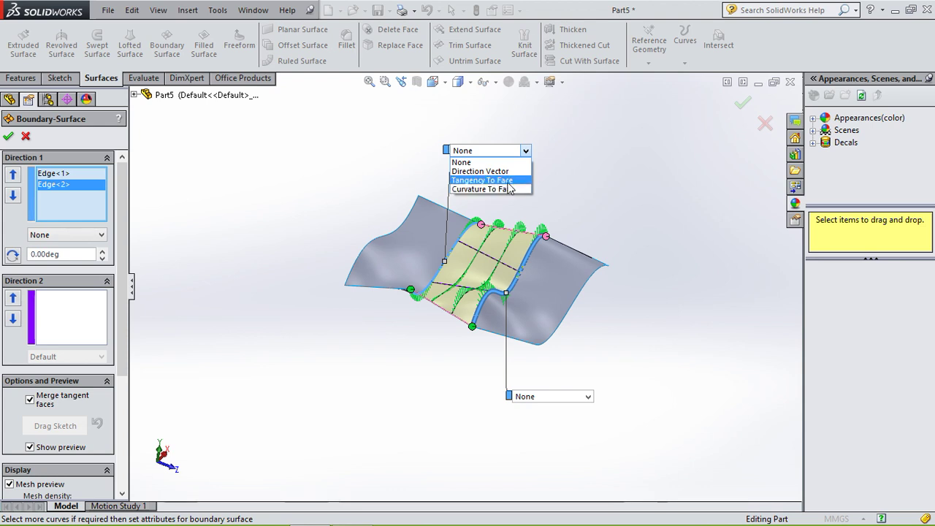
pyautogui.click(509, 183)
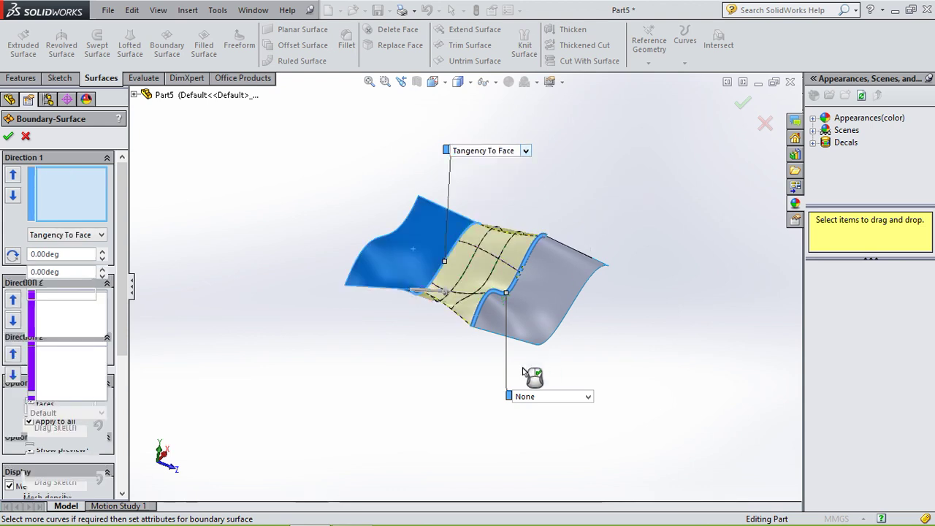
pyautogui.click(588, 397)
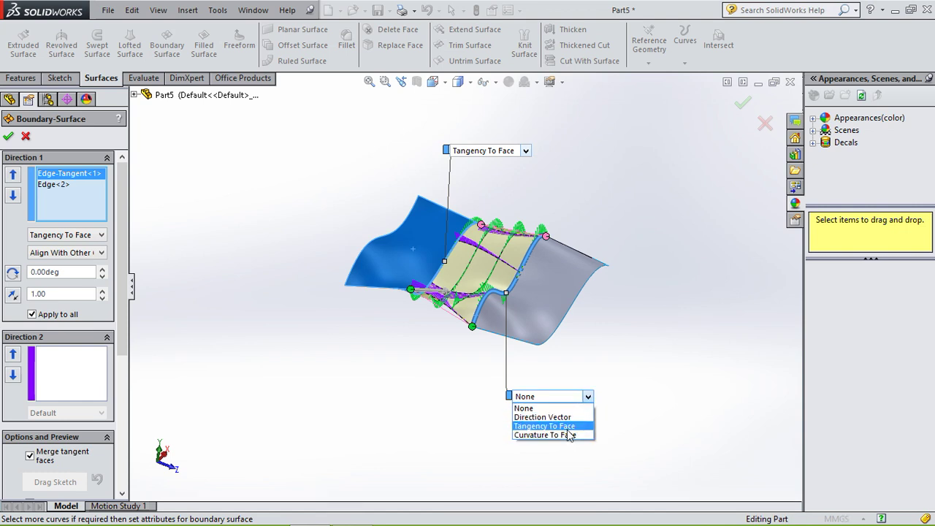
pyautogui.click(569, 427)
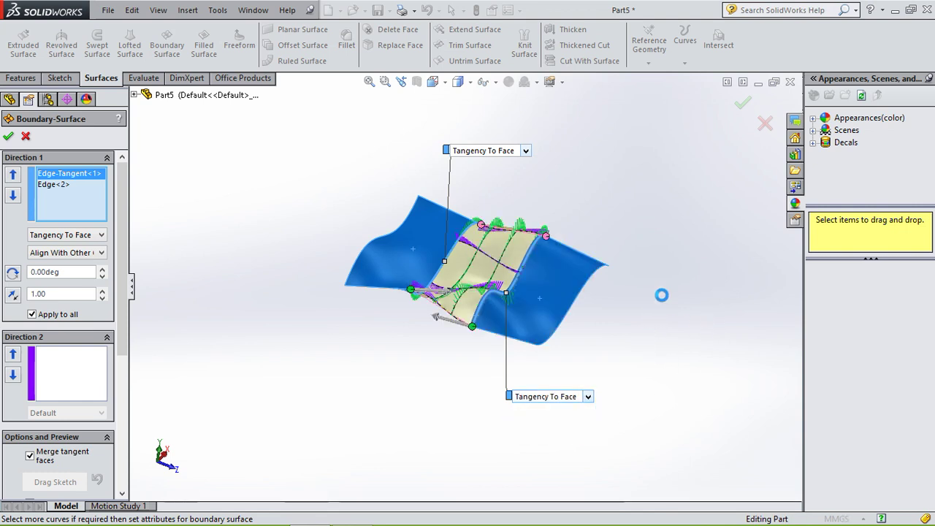
pyautogui.moveTo(674, 255); pyautogui.dragTo(703, 336, button='middle')
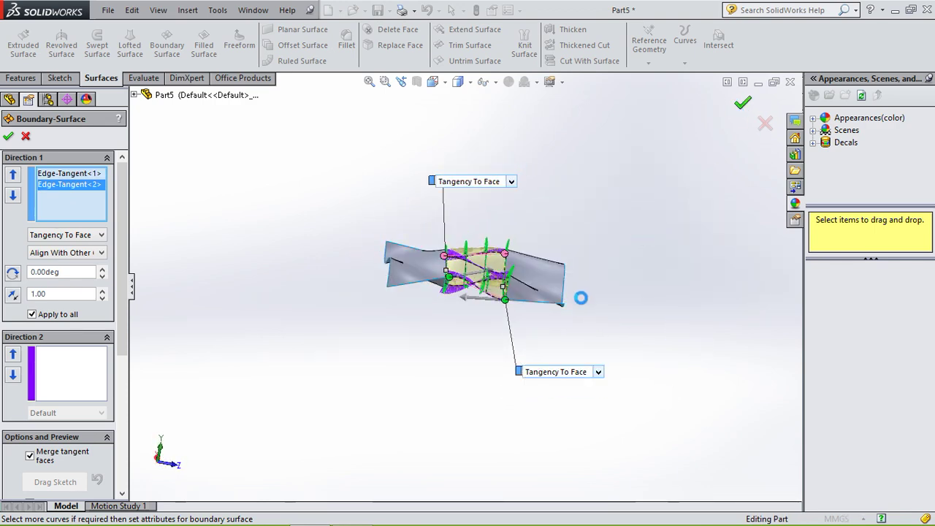
pyautogui.moveTo(650, 219)
pyautogui.mouseDown(button='middle')
pyautogui.moveTo(608, 304)
pyautogui.moveTo(597, 417)
pyautogui.moveTo(626, 138)
pyautogui.moveTo(686, 173)
pyautogui.moveTo(355, 323)
pyautogui.mouseUp(button='middle')
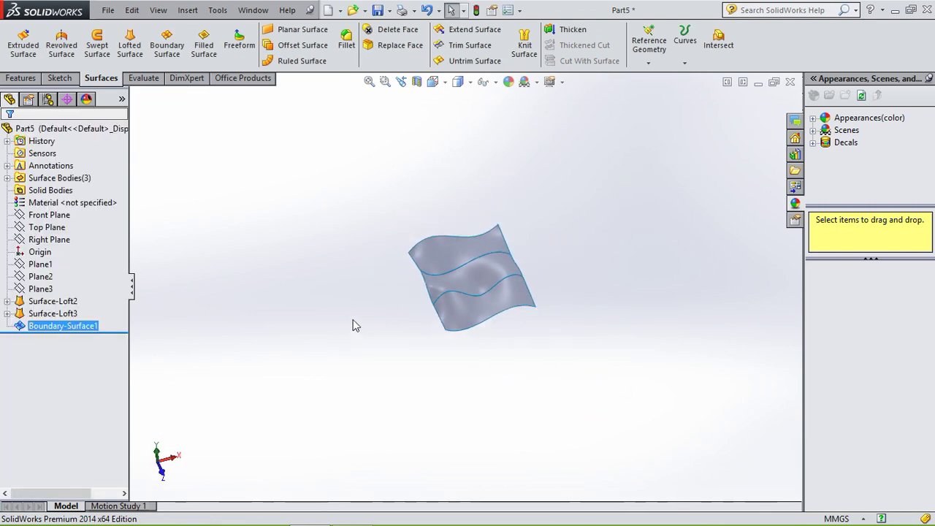
# Select the two lofted surfaces and the bridging surface to review the three surface bodies
pyautogui.moveTo(437, 309)
pyautogui.mouseDown(button='middle')
pyautogui.moveTo(670, 198)
pyautogui.moveTo(723, 69)
pyautogui.moveTo(721, 207)
pyautogui.moveTo(554, 256)
pyautogui.mouseUp(button='middle')
pyautogui.click(568, 240)
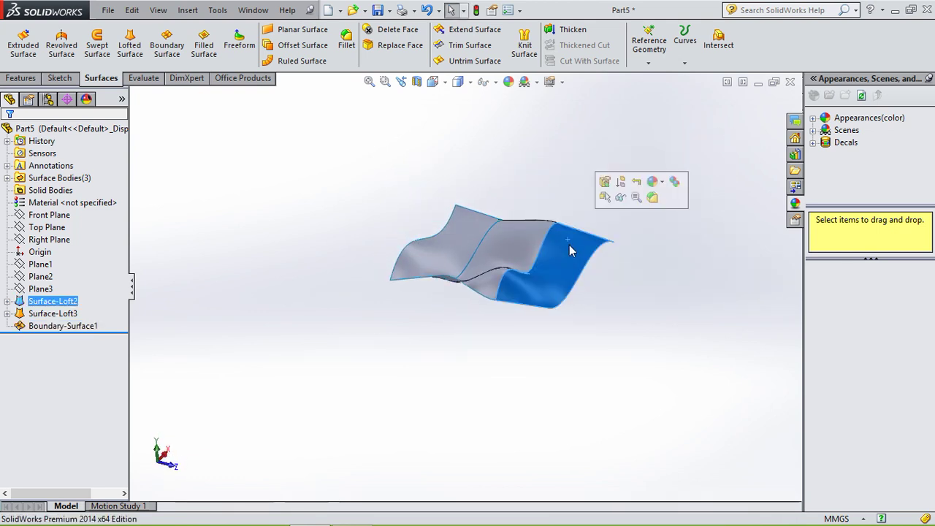
pyautogui.click(504, 244)
pyautogui.click(454, 245)
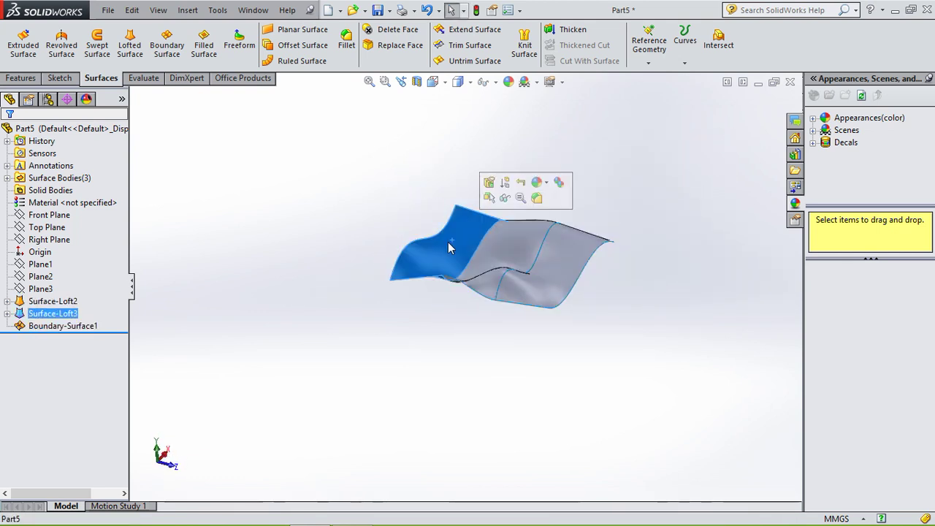
pyautogui.click(7, 178)
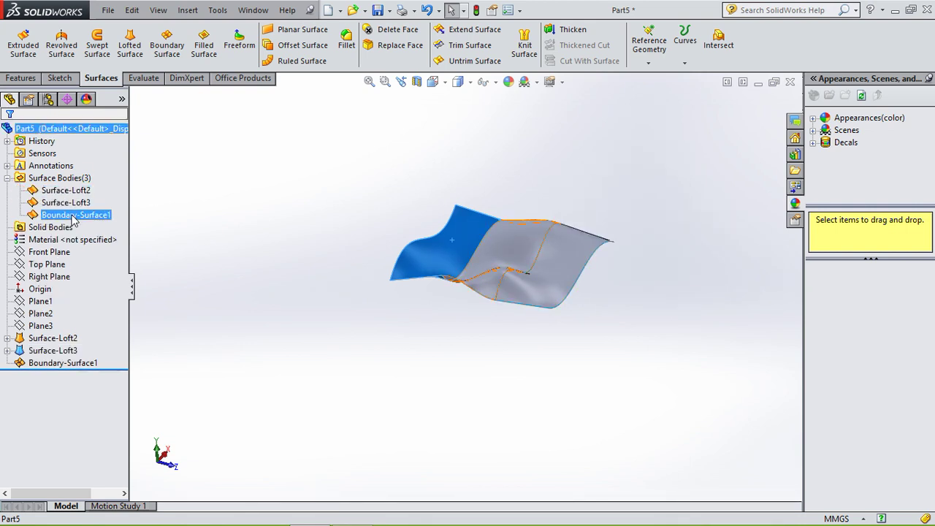
pyautogui.click(732, 218)
pyautogui.click(564, 249)
pyautogui.click(515, 248)
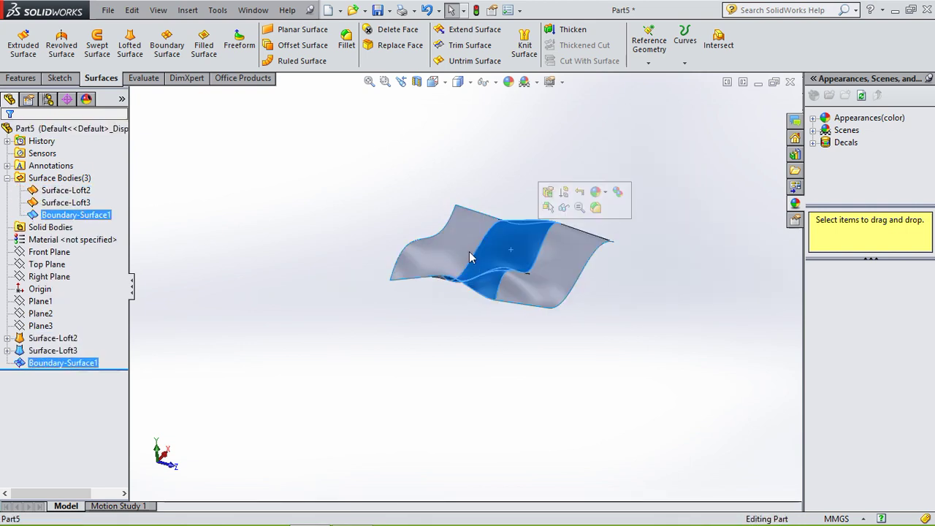
pyautogui.click(460, 251)
pyautogui.click(651, 192)
pyautogui.moveTo(651, 192); pyautogui.dragTo(660, 229, button='middle')
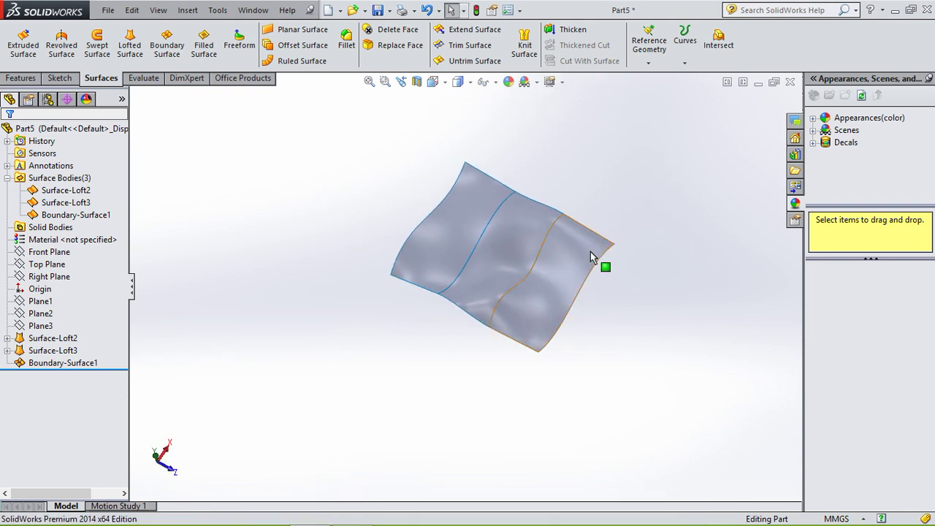
# Knit Surface-Loft2, Boundary-Surface1 and Surface-Loft3 into Surface-Knit1
pyautogui.click(525, 45)
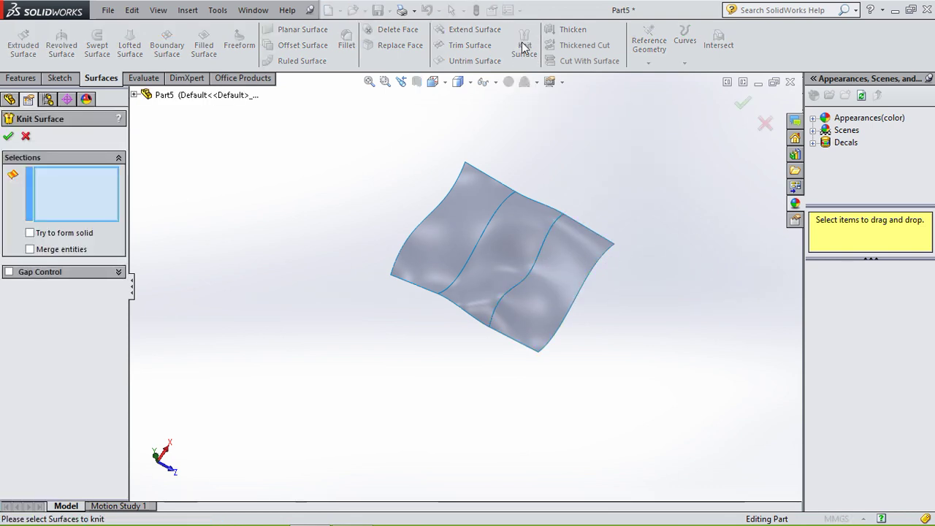
pyautogui.click(574, 261)
pyautogui.click(516, 261)
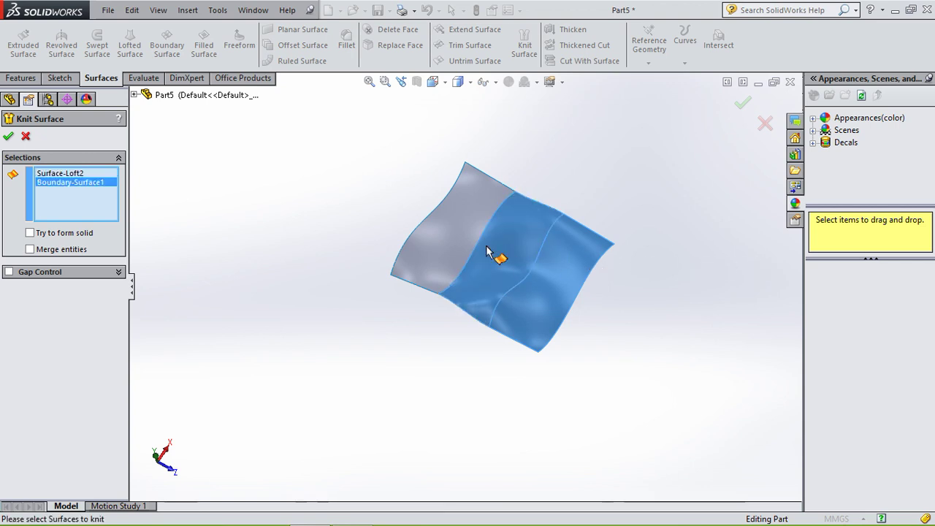
pyautogui.click(459, 256)
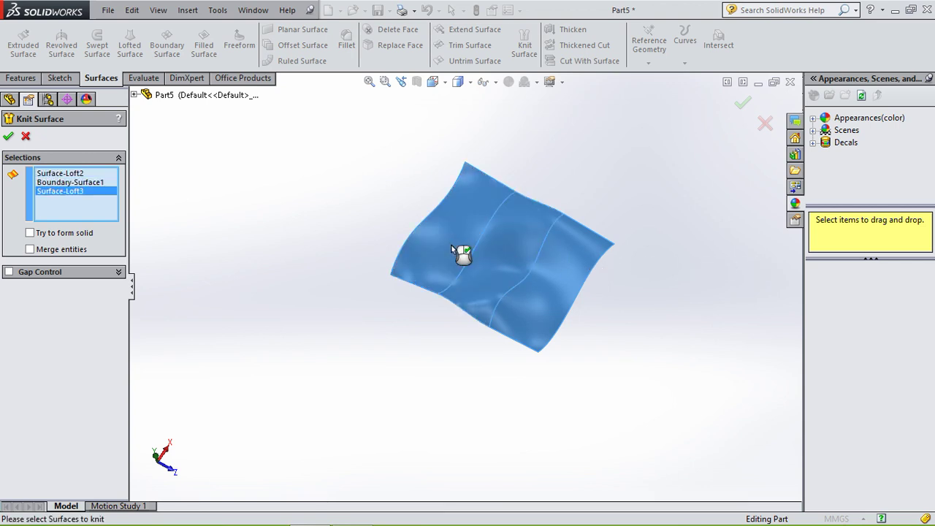
pyautogui.click(9, 136)
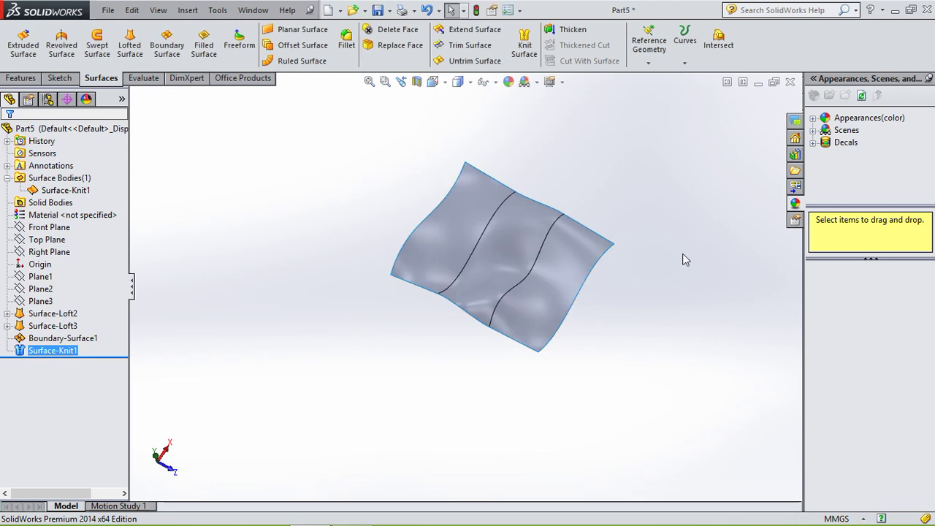
pyautogui.moveTo(657, 317)
pyautogui.mouseDown(button='middle')
pyautogui.moveTo(664, 217)
pyautogui.moveTo(643, 270)
pyautogui.moveTo(538, 169)
pyautogui.moveTo(655, 213)
pyautogui.moveTo(455, 286)
pyautogui.mouseUp(button='middle')
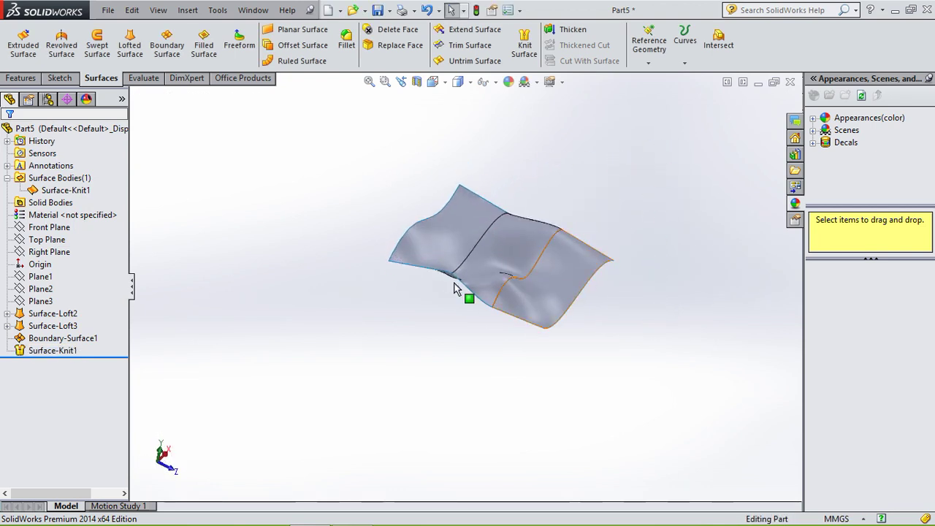
pyautogui.click(78, 192)
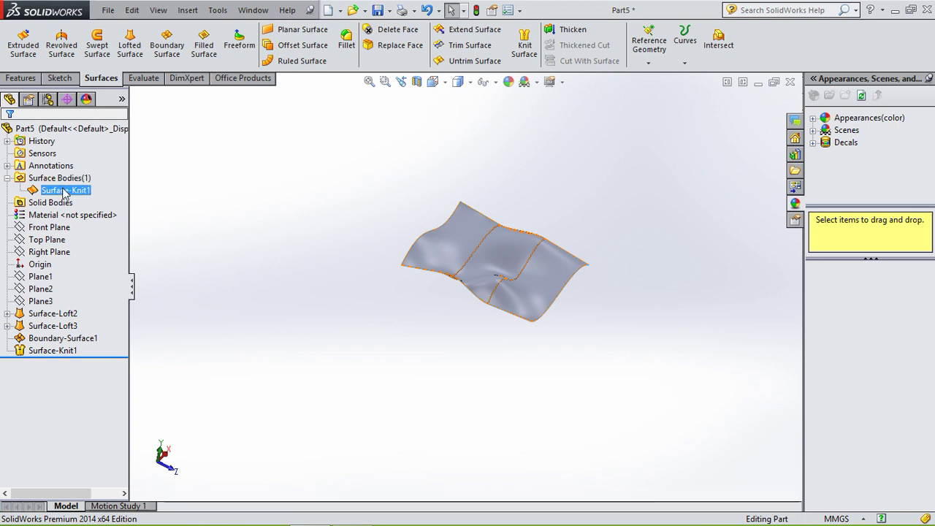
# Thicken Surface-Knit1 by 2.00 mm on both sides, previewing the thin solid
pyautogui.click(628, 210)
pyautogui.click(537, 269)
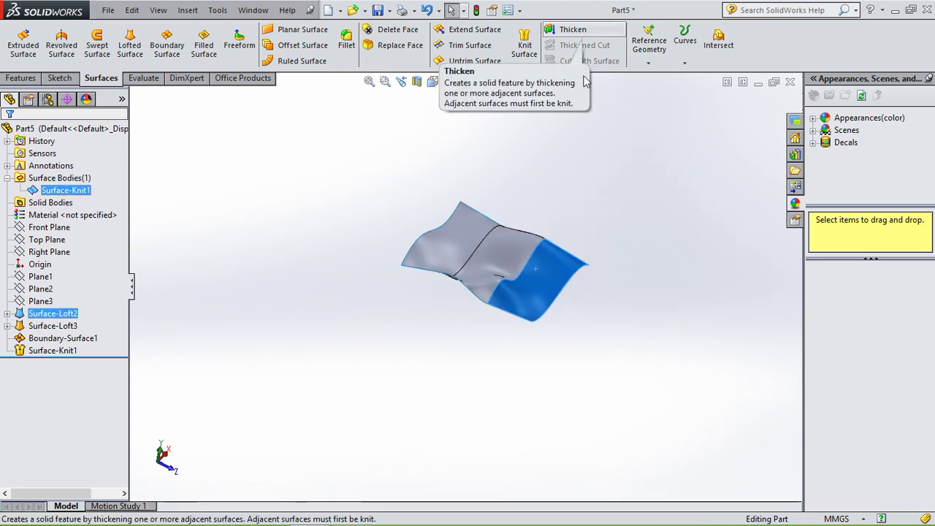
pyautogui.click(512, 258)
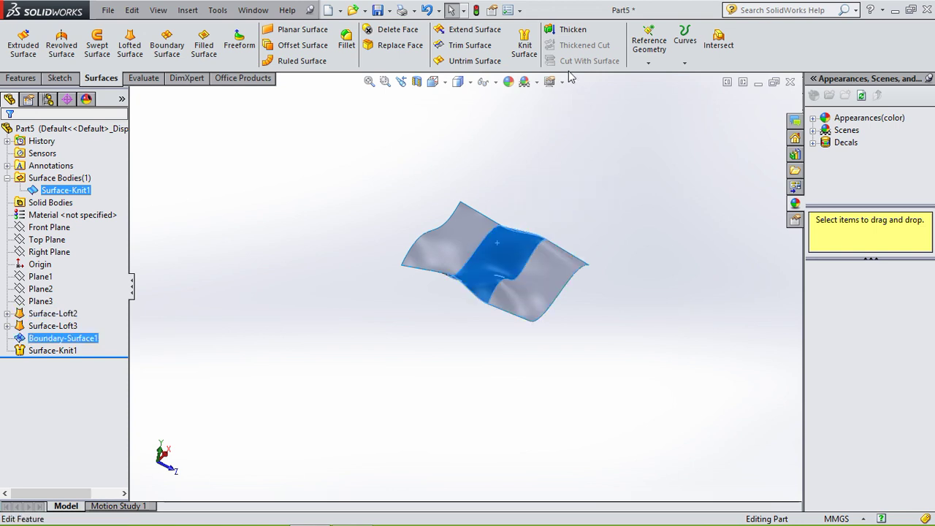
pyautogui.click(630, 130)
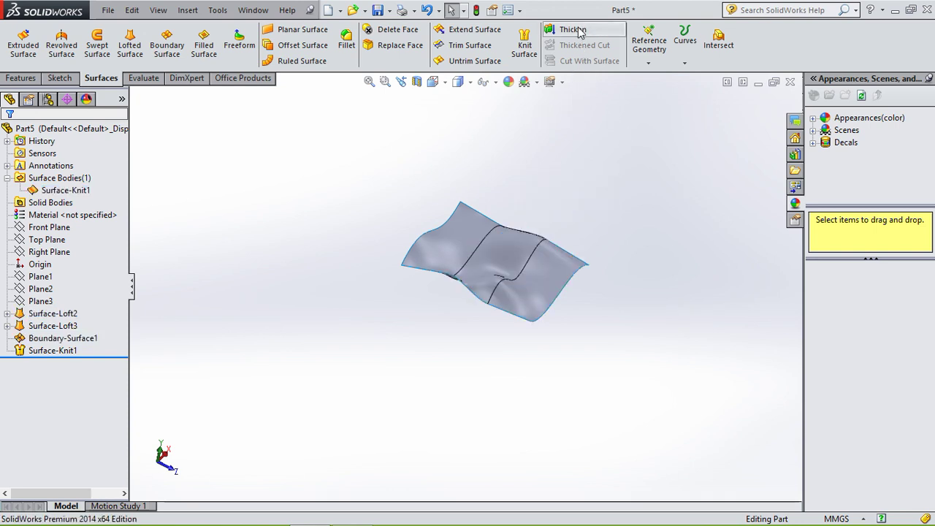
pyautogui.click(570, 33)
pyautogui.click(508, 255)
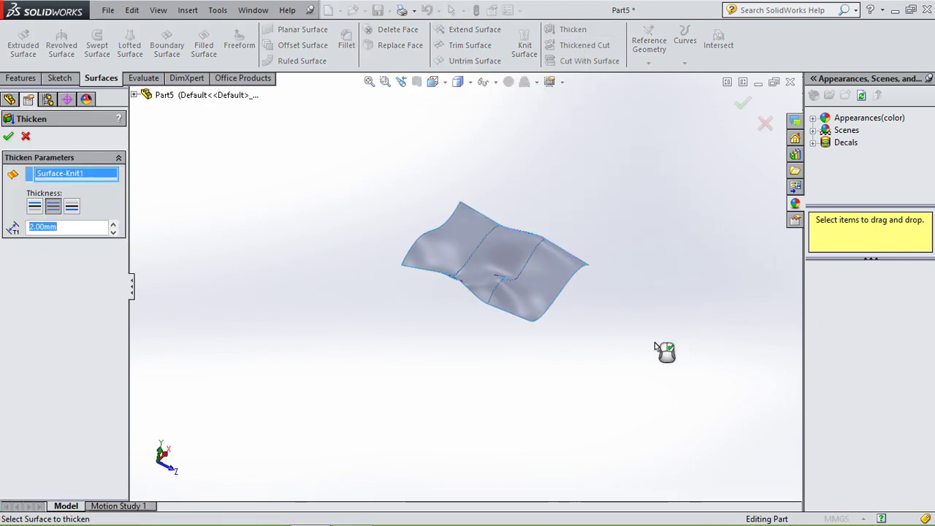
pyautogui.moveTo(571, 336)
pyautogui.mouseDown(button='middle')
pyautogui.moveTo(585, 194)
pyautogui.moveTo(553, 343)
pyautogui.moveTo(563, 292)
pyautogui.moveTo(582, 340)
pyautogui.mouseUp(button='middle')
pyautogui.scroll(-5, 533, 292)
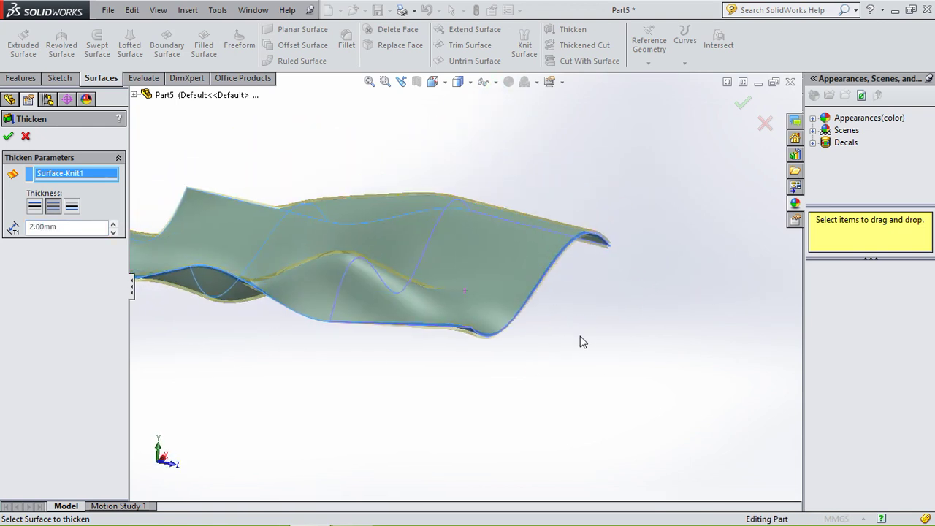
pyautogui.click(53, 207)
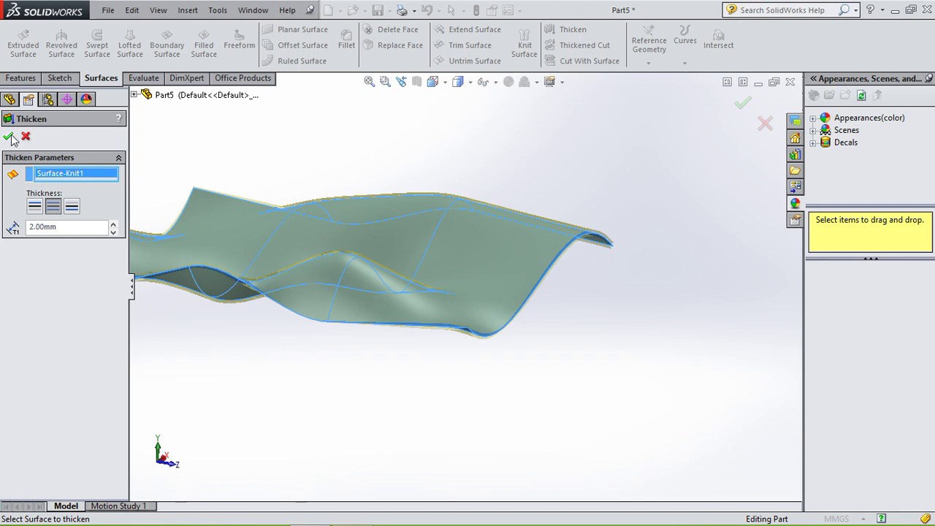